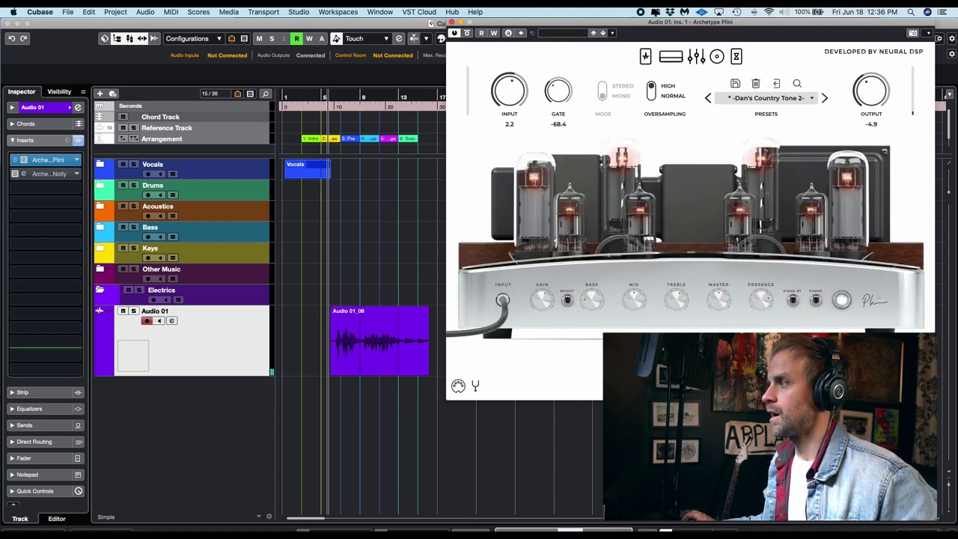
Step: Load the user preset "-Dan's Country Tone 2-" in Archetype Plini and play back the Audio 01_06 guitar clip
left_click(798, 98)
mouse_move(756, 167)
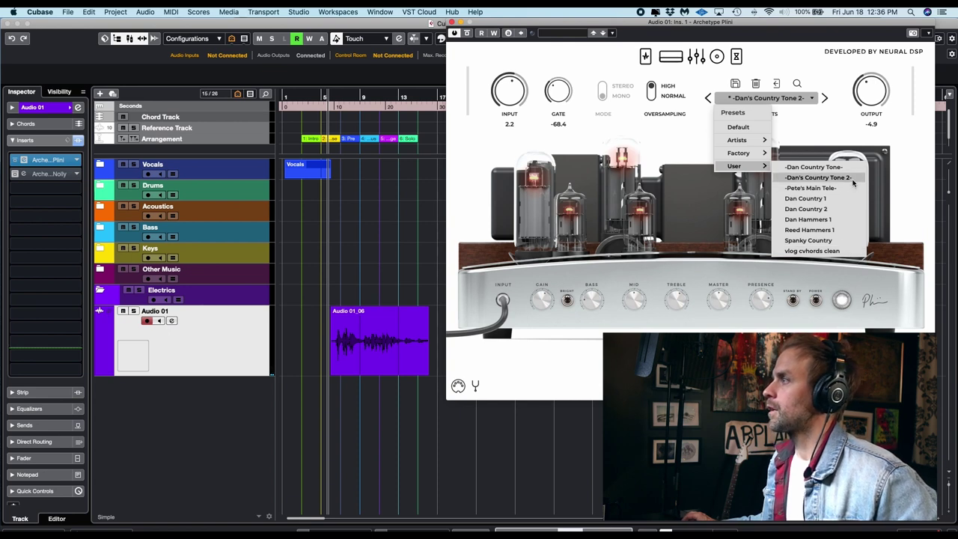
left_click(820, 177)
left_click(513, 449)
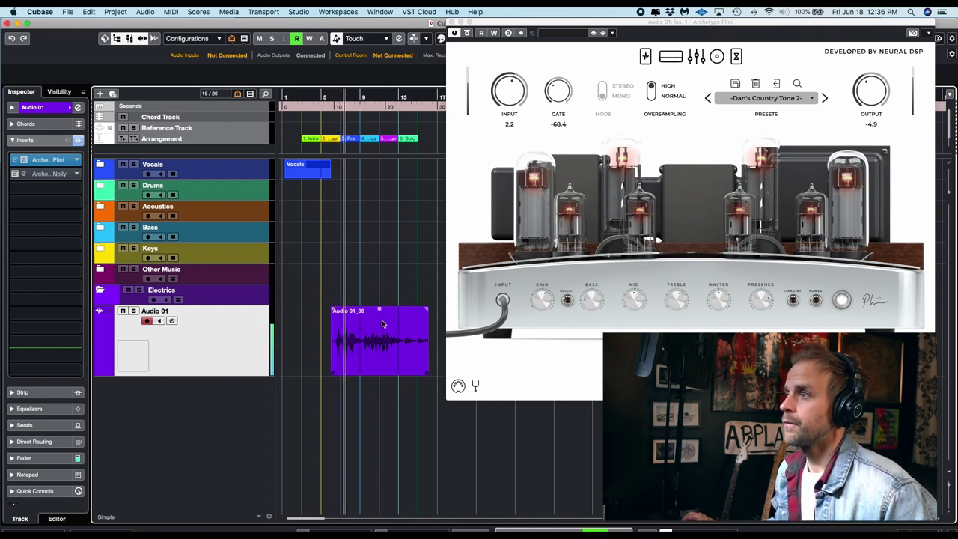
Step: View Archetype Plini's compressor and overdrive pedals, delay and reverb, and amp during playback, and reposition its window
left_click(645, 57)
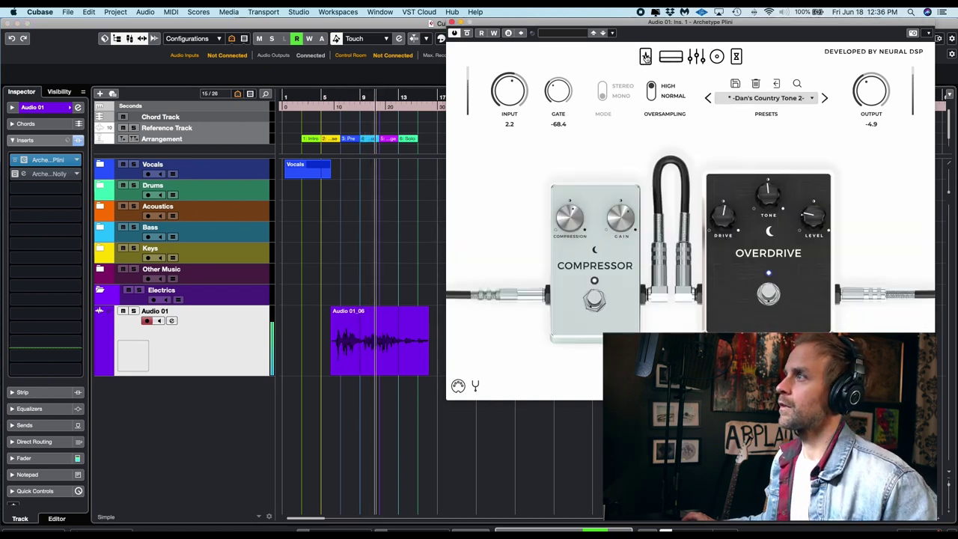
left_click(737, 57)
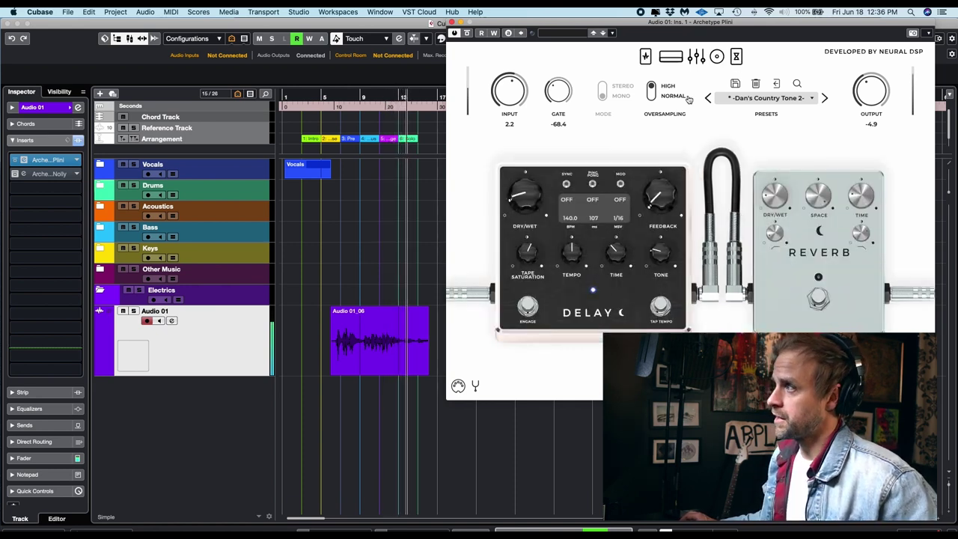
left_click(677, 58)
left_click_drag(678, 22, 495, 22)
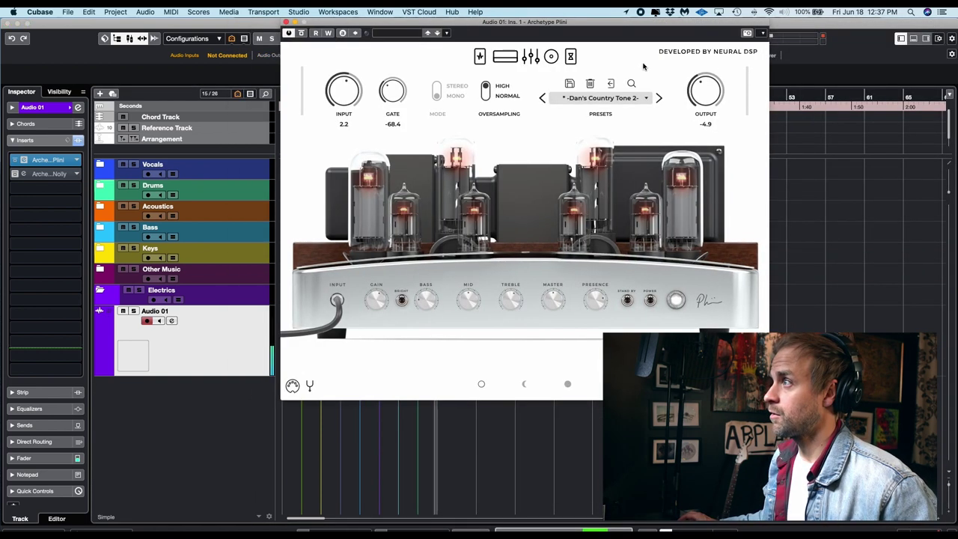
Step: Load the user preset "vlog cvhords clean" in Archetype Plini and close the plug-in window
left_click(633, 100)
mouse_move(640, 165)
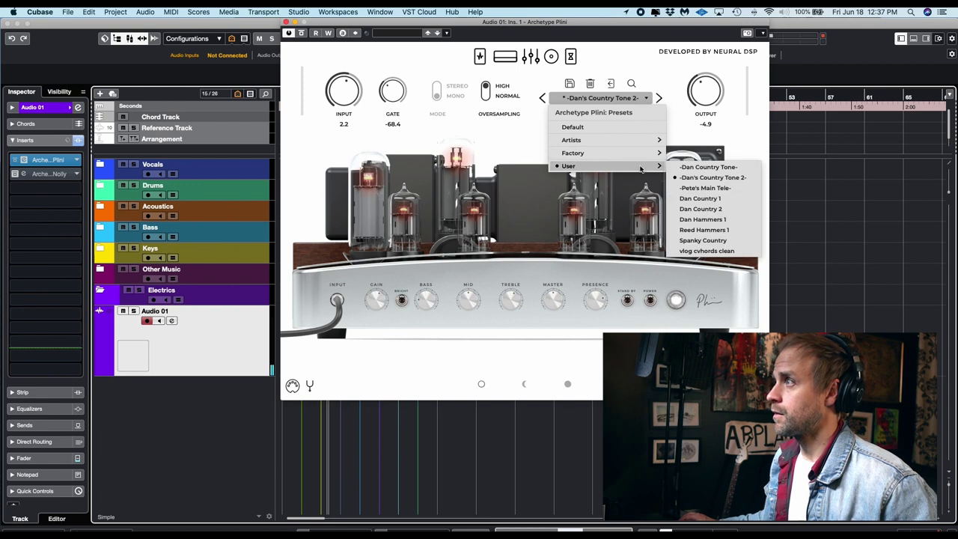
left_click(732, 255)
left_click_drag(283, 27, 483, 146)
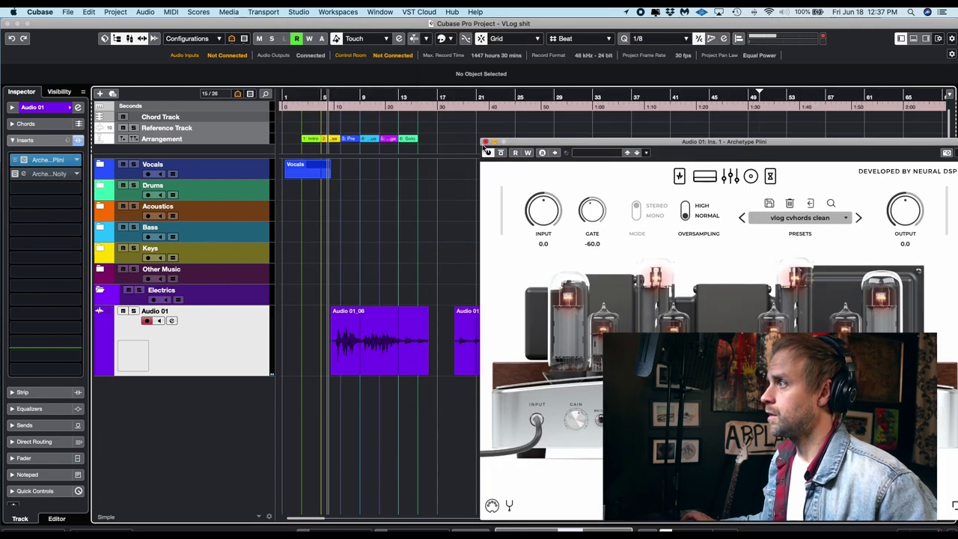
left_click(487, 142)
Step: Play the Audio 01_07 clip and view the delay, reverb, compressor and overdrive pedals of Archetype Plini
left_click_drag(451, 98, 459, 98)
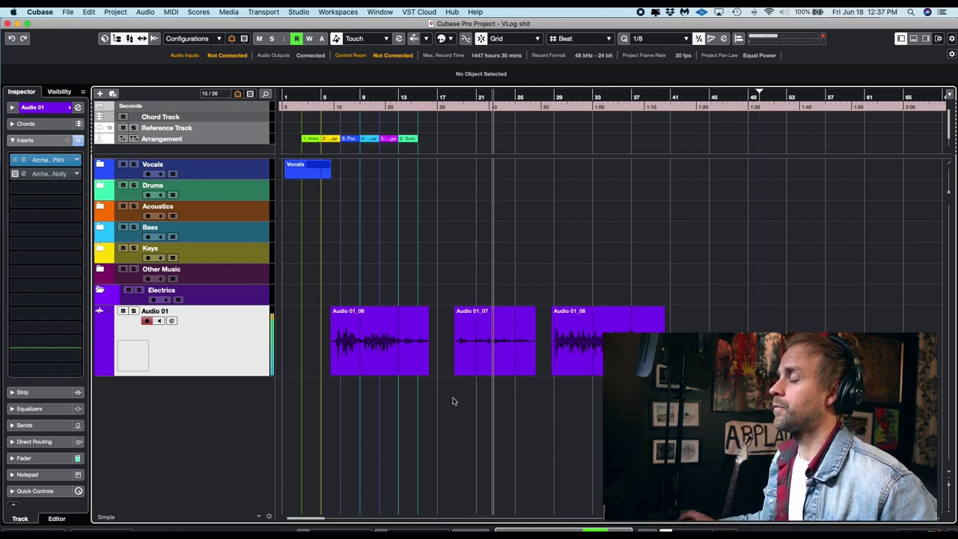
left_click(23, 160)
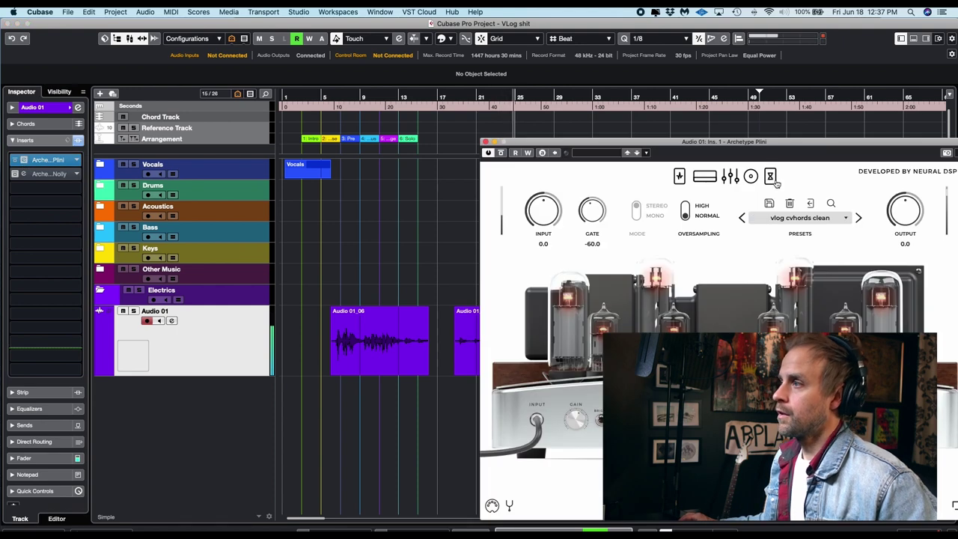
left_click(770, 176)
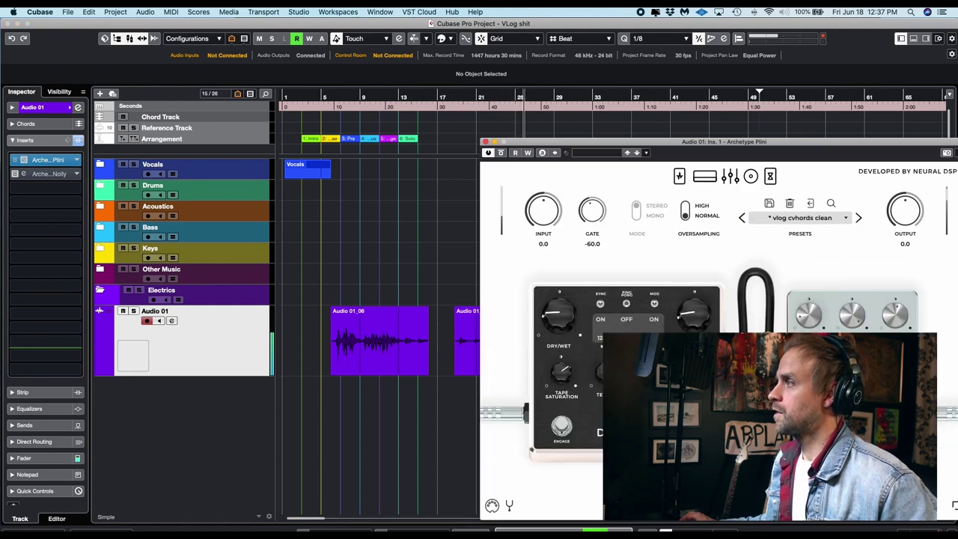
left_click(678, 177)
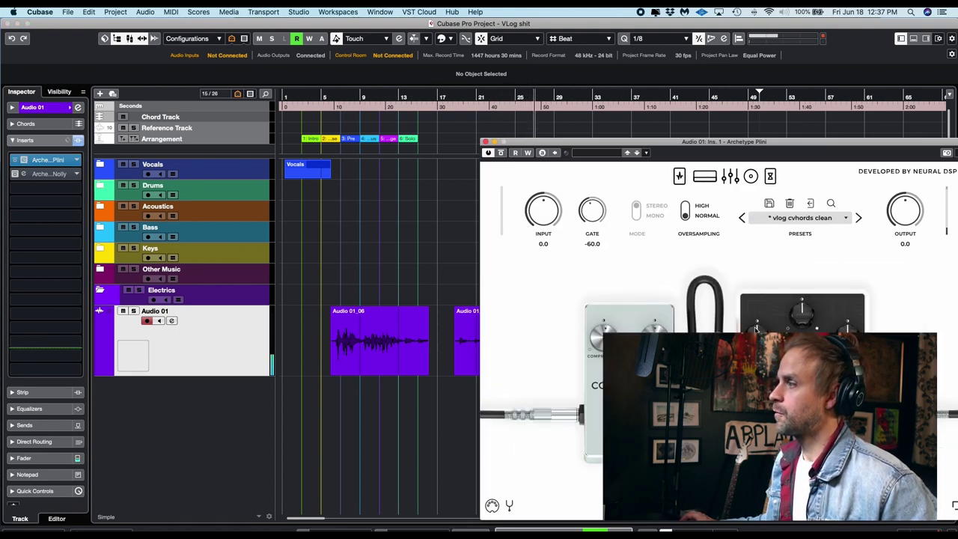
key("space")
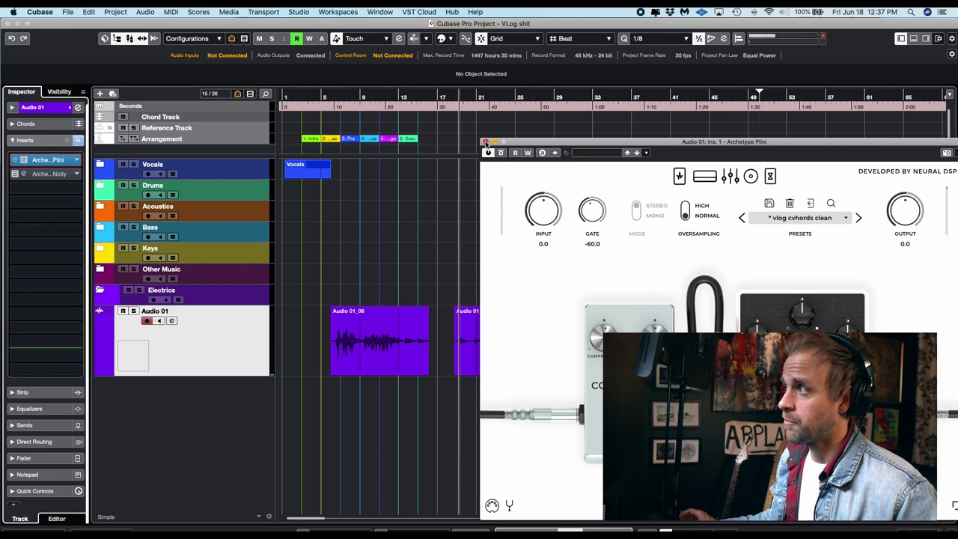
Step: Look over Archetype Plini's preset categories and close the plug-in window
left_click(801, 218)
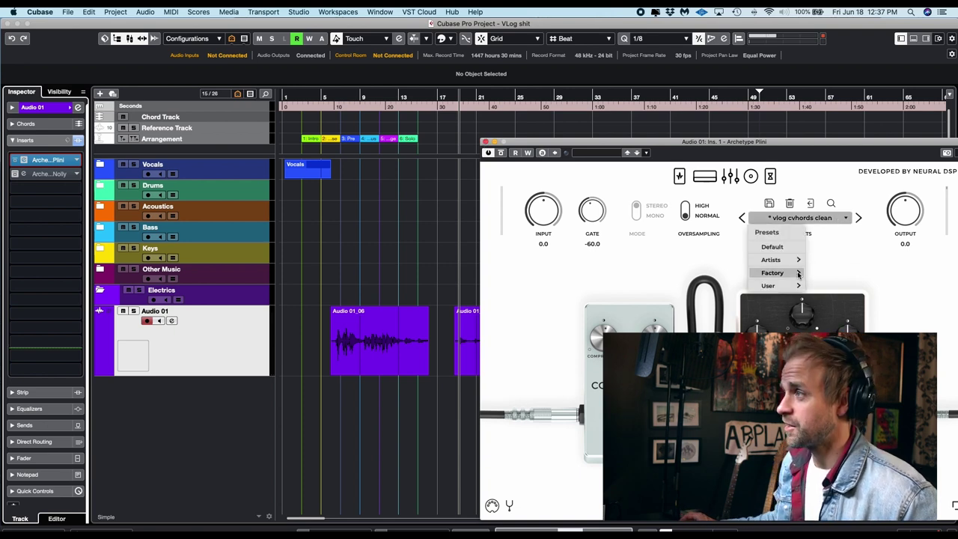
mouse_move(789, 263)
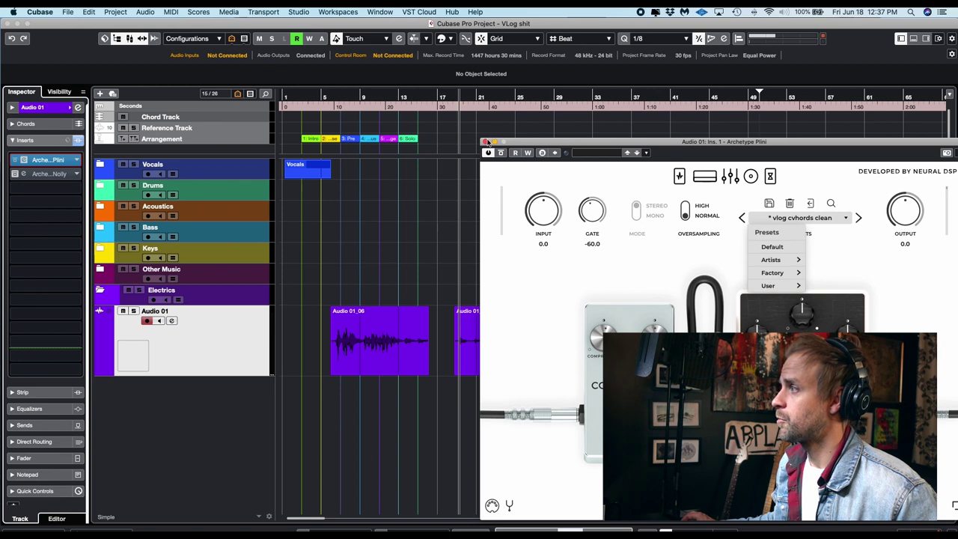
left_click(486, 141)
left_click(485, 142)
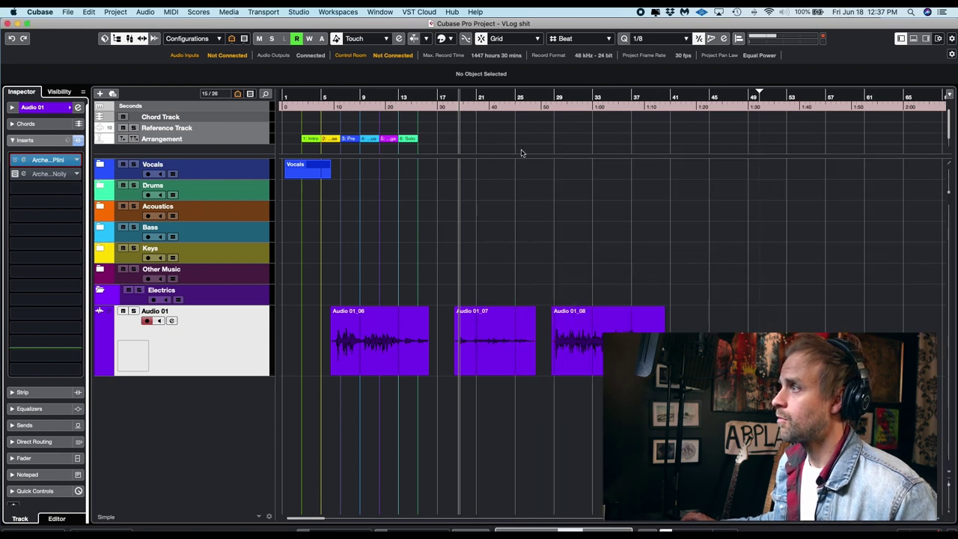
Step: Place the playback cursor just before Audio 01_08 and switch the track's active insert from Archetype Plini to Archetype Nolly
left_click(558, 108)
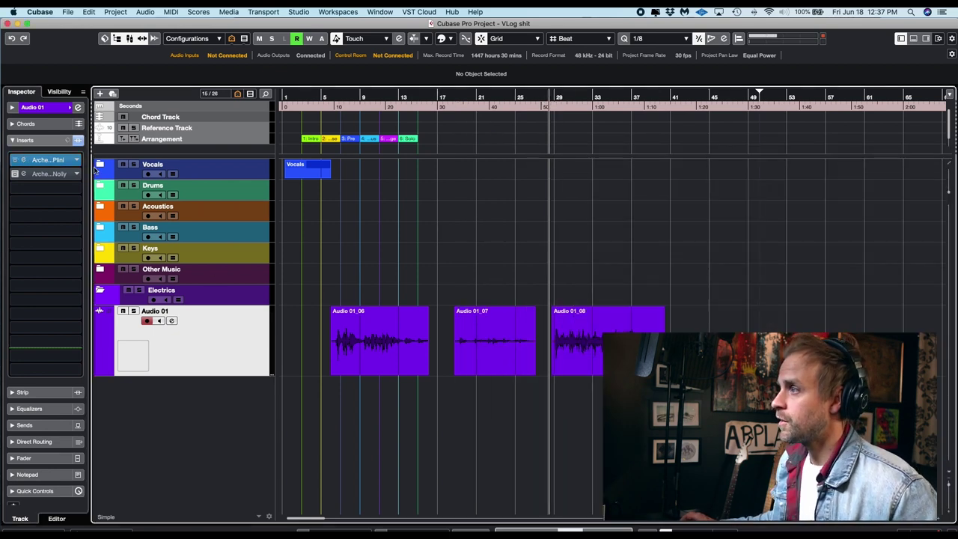
left_click(19, 175)
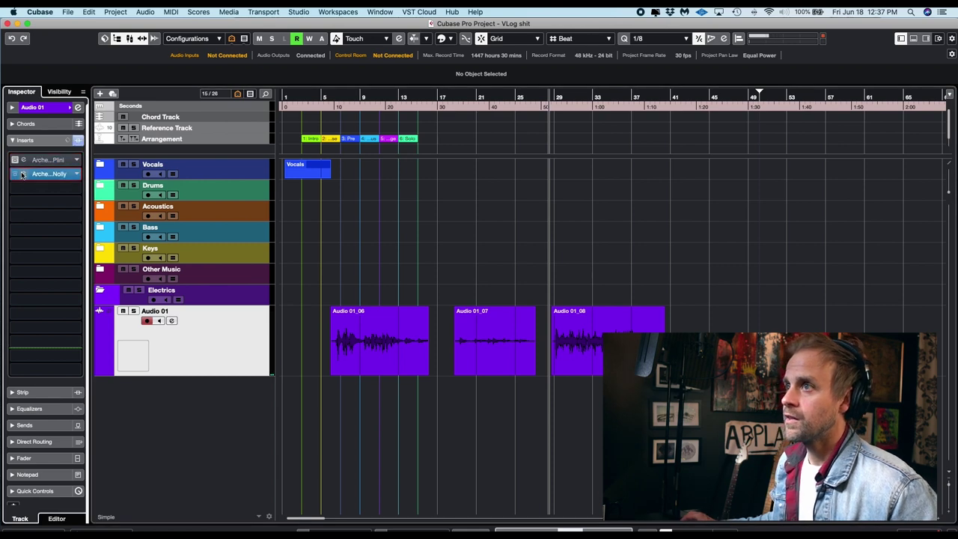
left_click(22, 175)
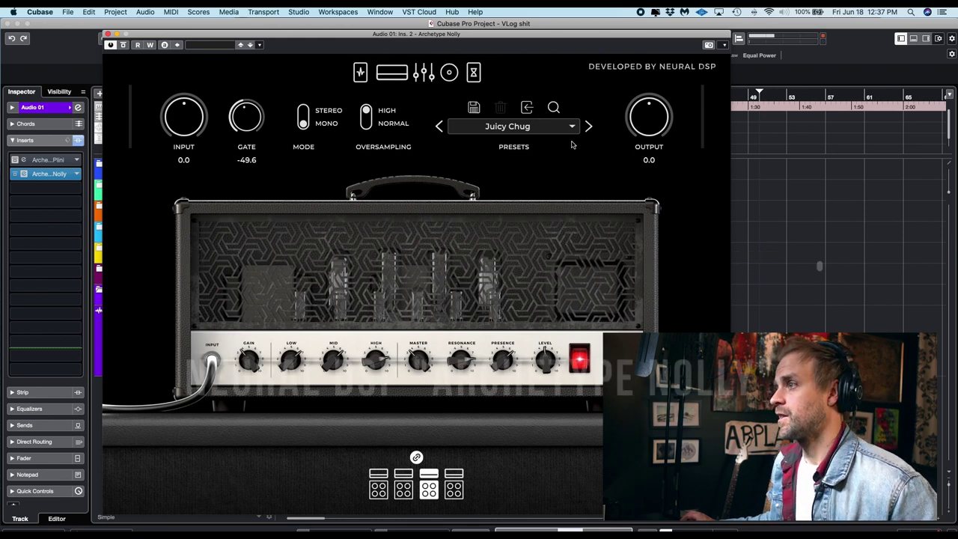
Step: Play the Audio 01_08 clip and view Archetype Nolly's drive pedals, delay and reverb, and amp
left_click_drag(568, 38, 406, 14)
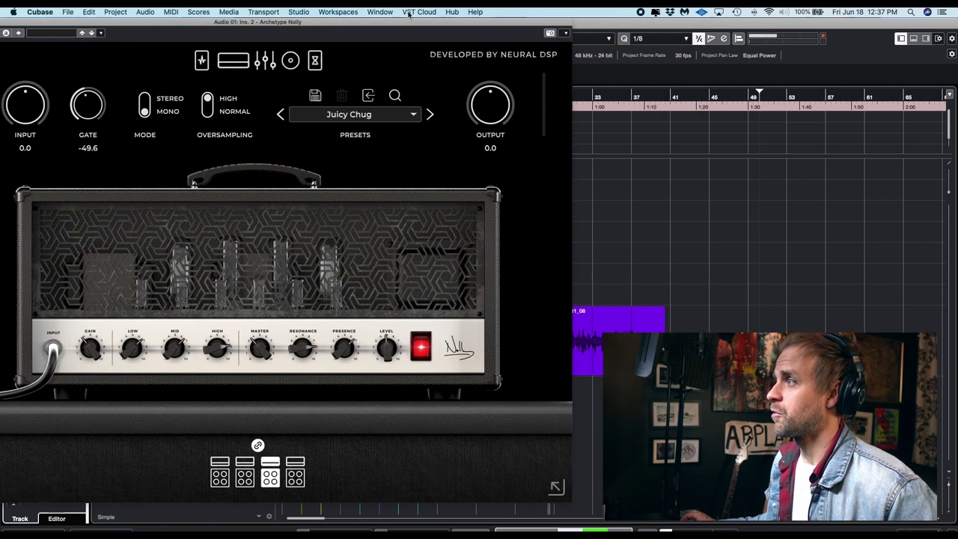
scroll(661, 203, "right", 1)
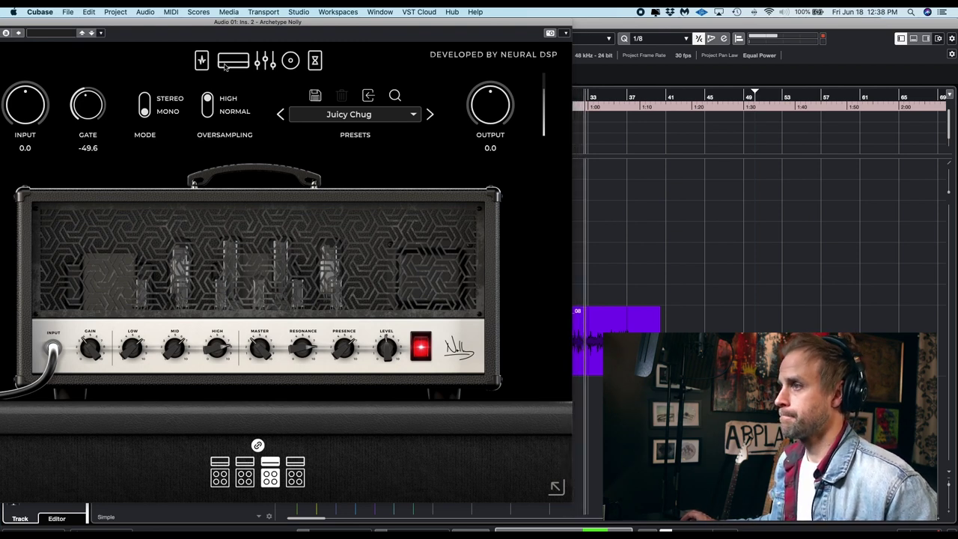
left_click(201, 60)
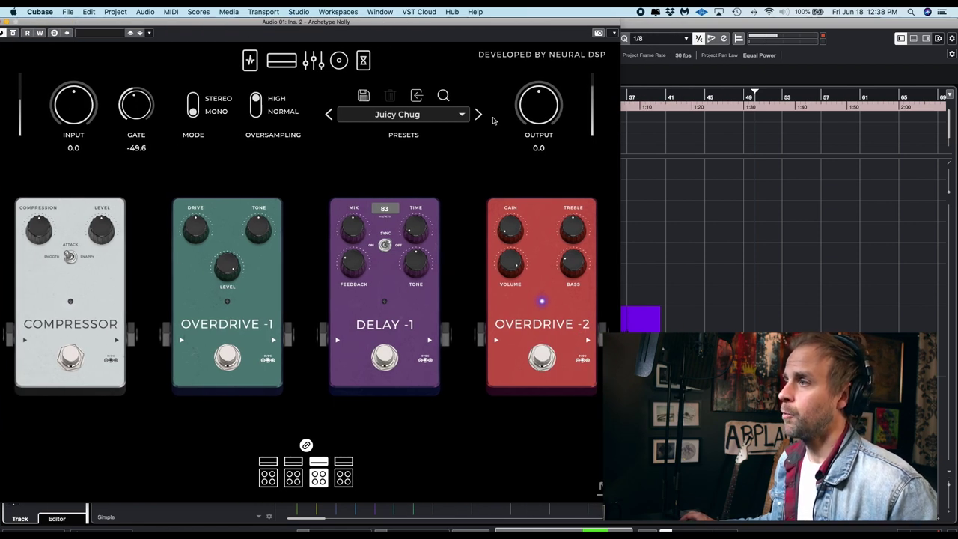
left_click(363, 59)
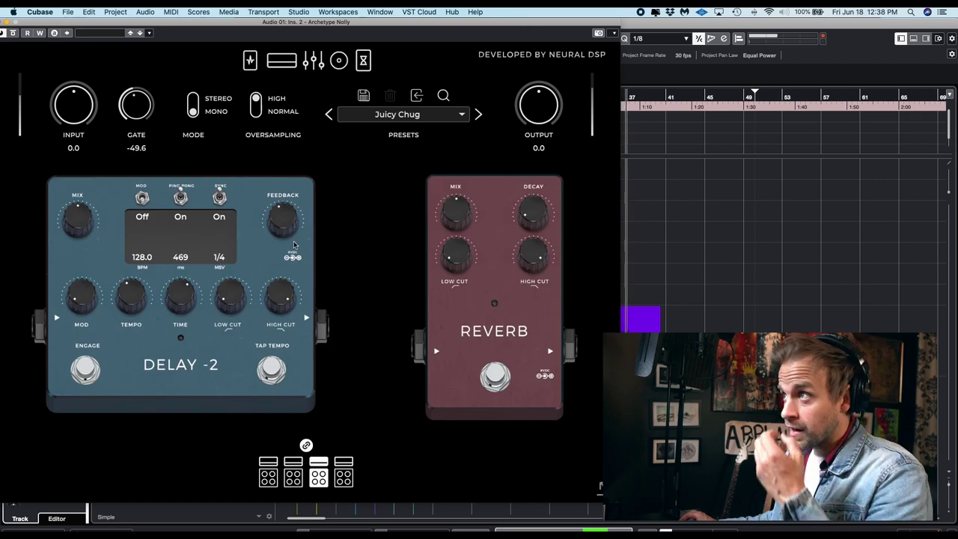
left_click(282, 60)
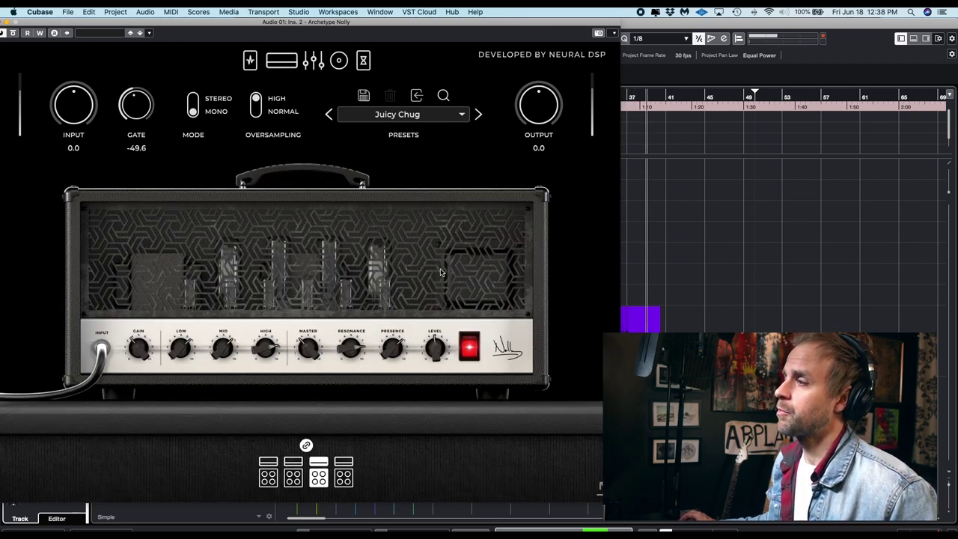
left_click(673, 251)
key("space")
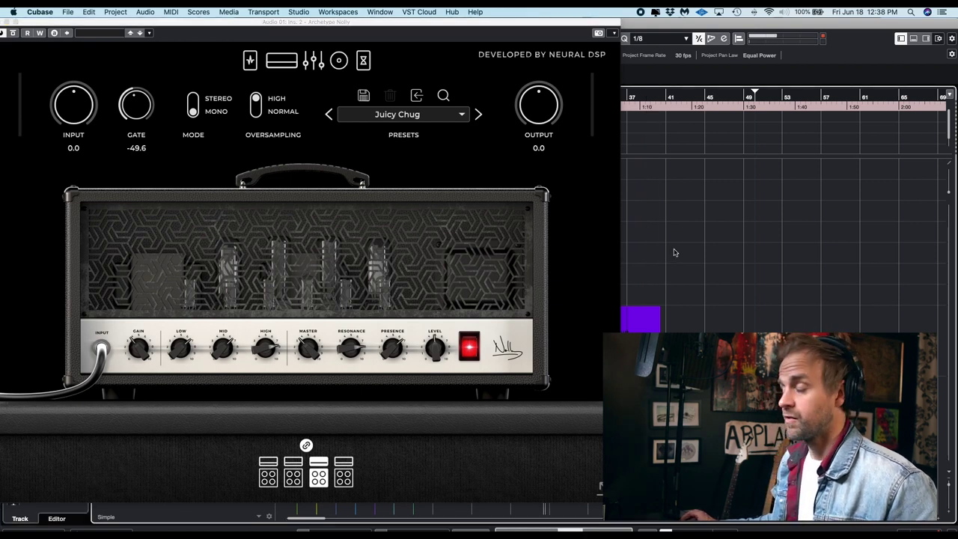
Step: Step through Archetype Nolly's other amp and cabinet models, finishing on the fourth one
left_click(293, 465)
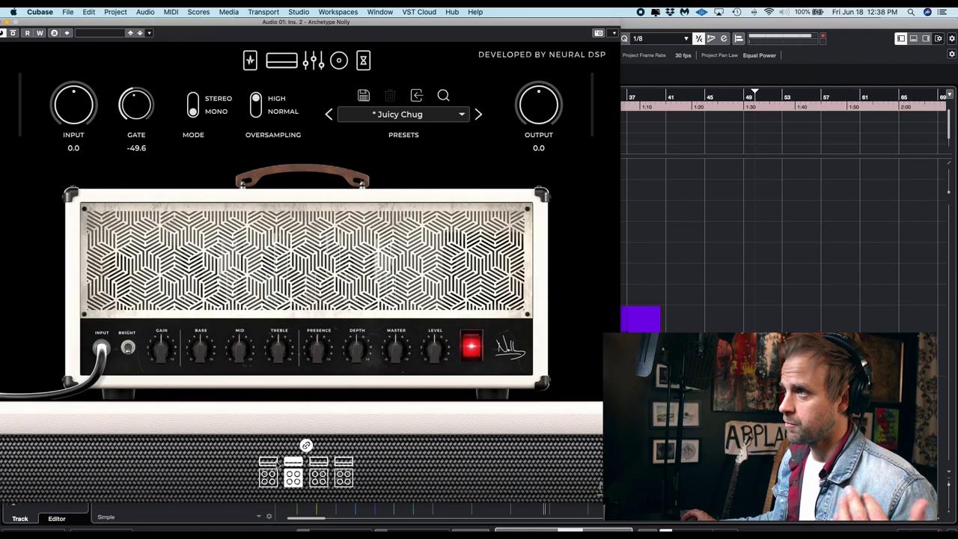
left_click(268, 465)
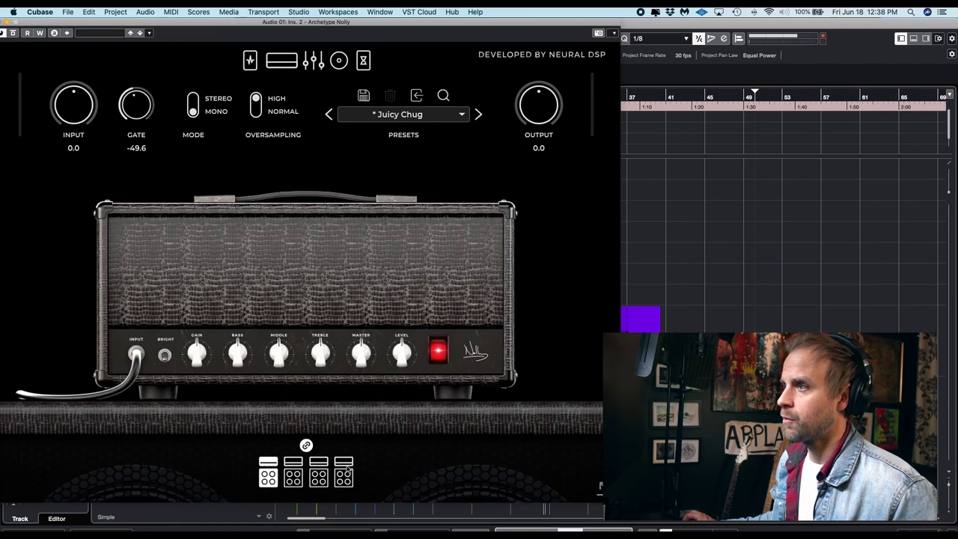
left_click(345, 466)
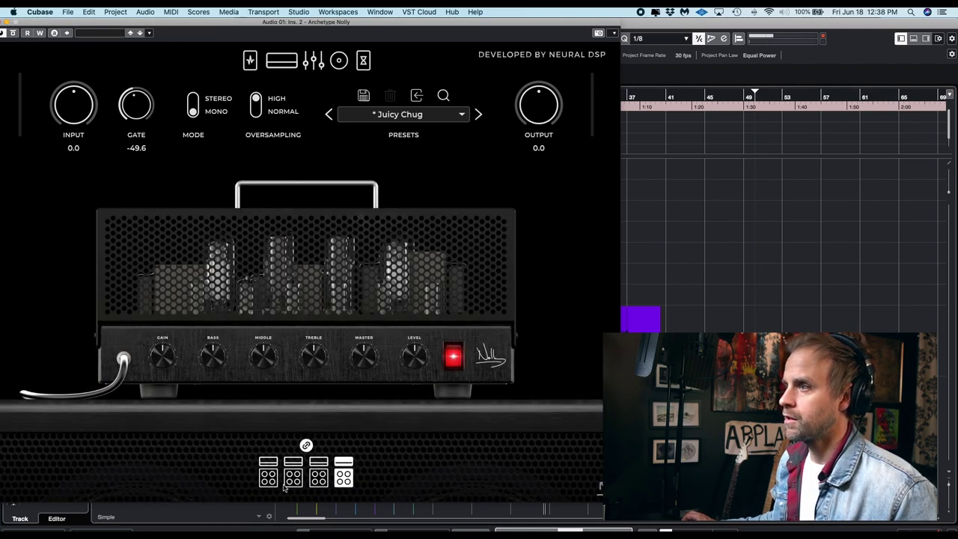
left_click(269, 476)
left_click(294, 476)
left_click(319, 477)
left_click(344, 476)
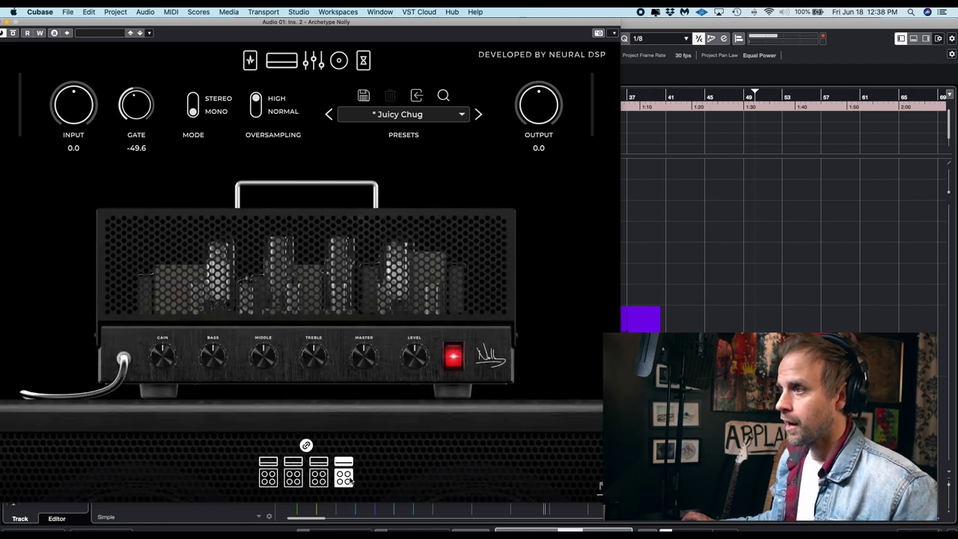
Step: Examine the Virtual Mix Rack module chain on the Vocal VMS example track, from Classic Tubes through FG-S
left_click_drag(98, 24, 199, 25)
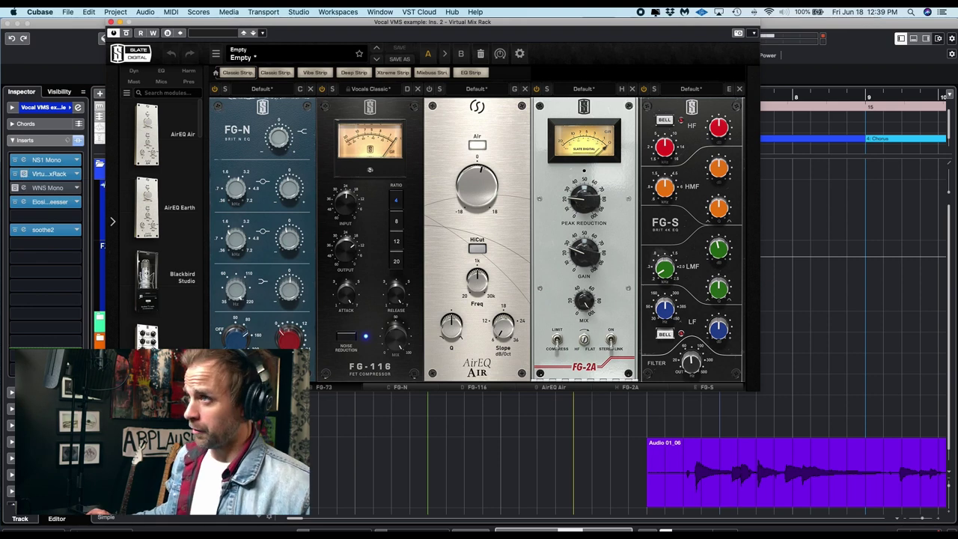
left_click_drag(279, 21, 377, 20)
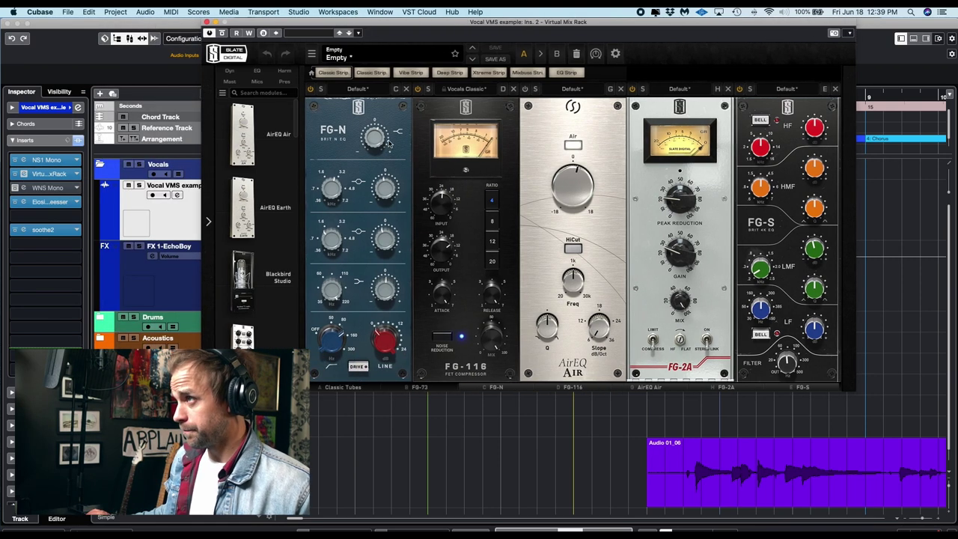
scroll(363, 104, "left", 3)
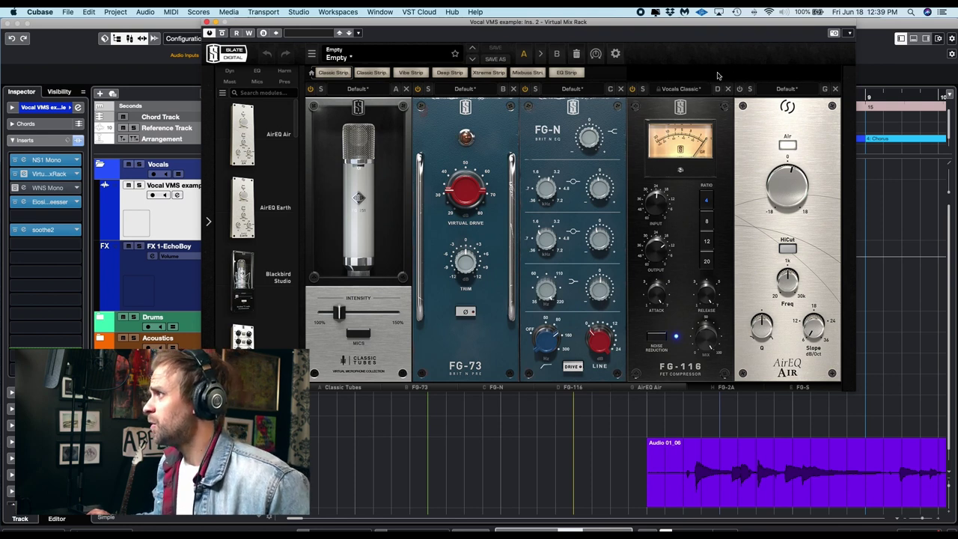
scroll(764, 120, "right", 5)
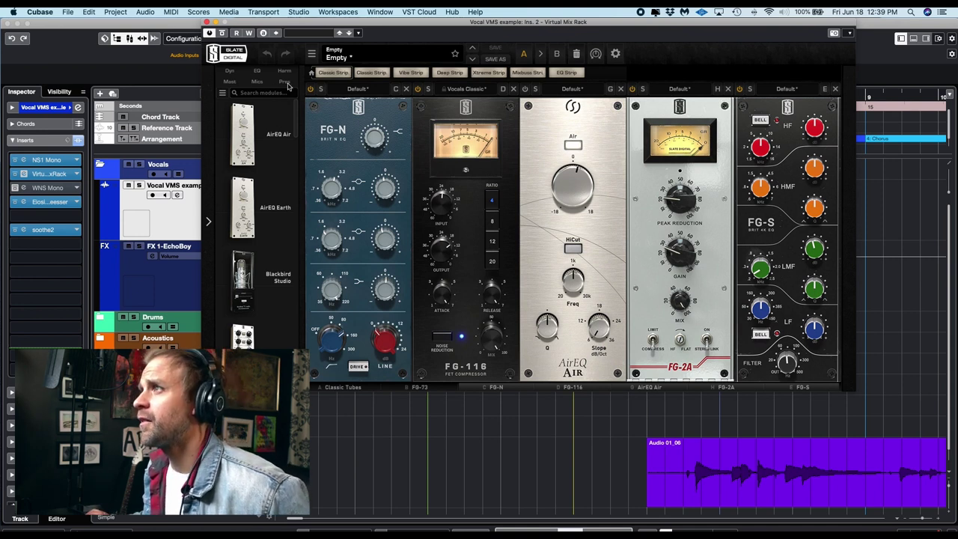
Step: Browse the dynamics, EQ and preamp modules available in the Virtual Mix Rack library
left_click(228, 73)
scroll(260, 199, "down", 5)
scroll(261, 199, "down", 5)
left_click(257, 70)
scroll(255, 188, "down", 5)
scroll(256, 186, "up", 8)
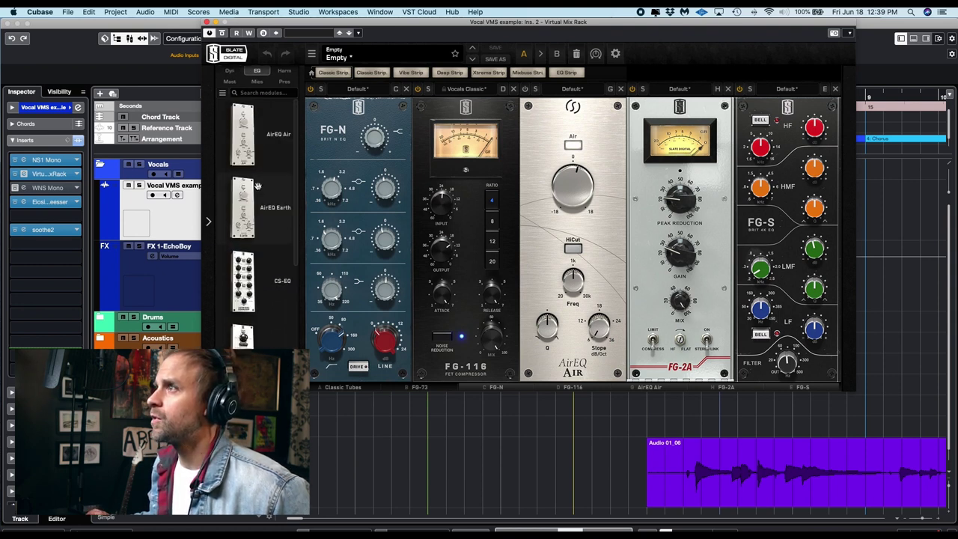
left_click(286, 81)
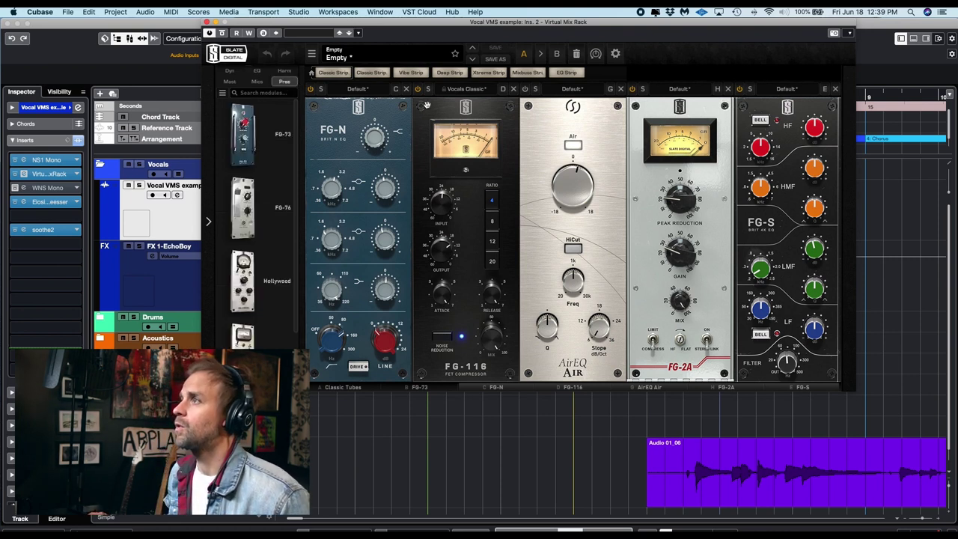
Step: Move the Virtual Mix Rack window clear of the vocal track and bypass the plug-in
left_click_drag(364, 28, 623, 98)
left_click(481, 104)
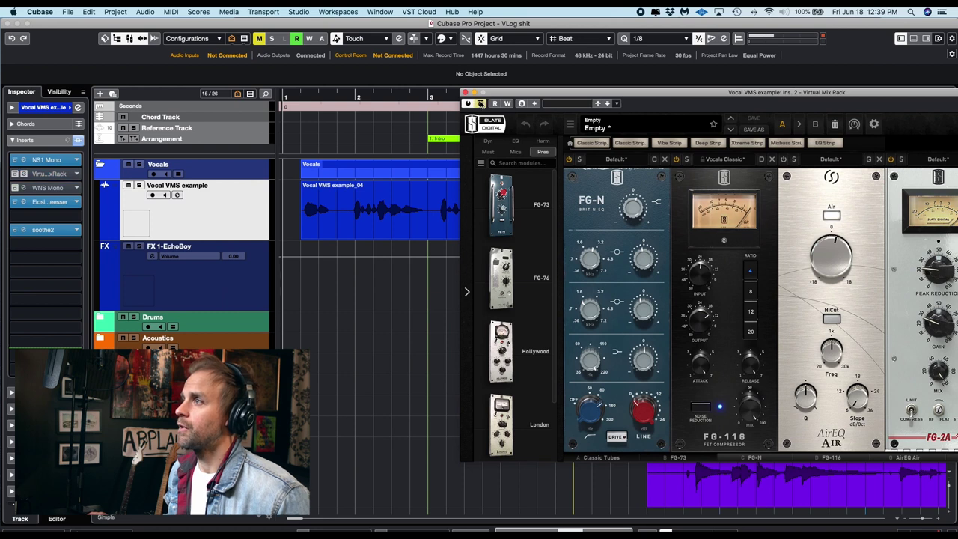
Step: Play the Vocal VMS example track with the Virtual Mix Rack bypassed and reposition the rack window so all its modules fit on screen
left_click(305, 93)
key("space")
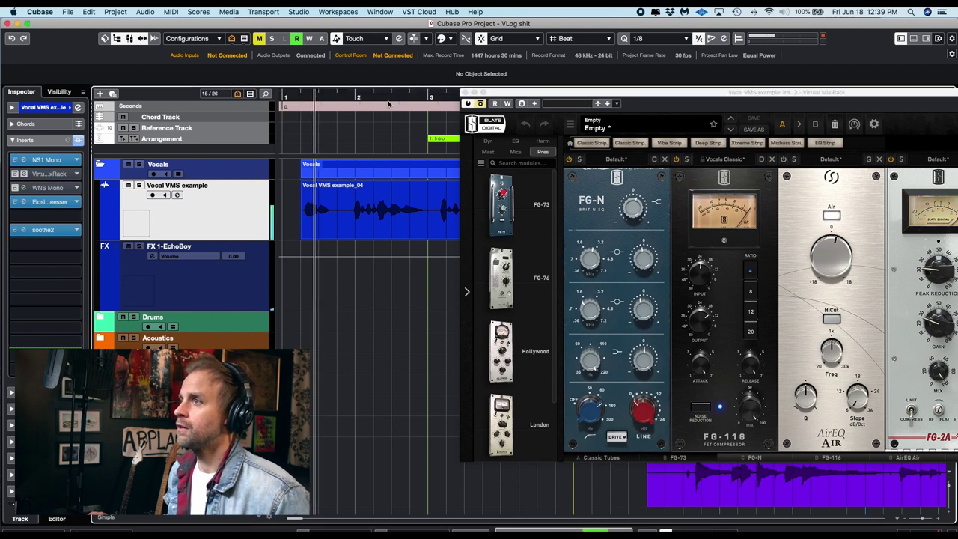
key("space")
key("space")
left_click_drag(524, 88, 303, 197)
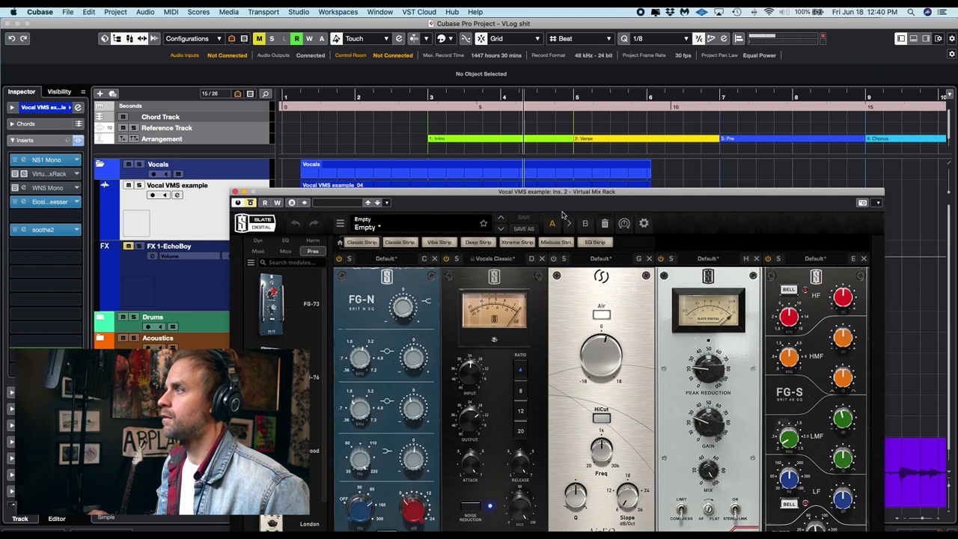
left_click_drag(581, 192, 577, 115)
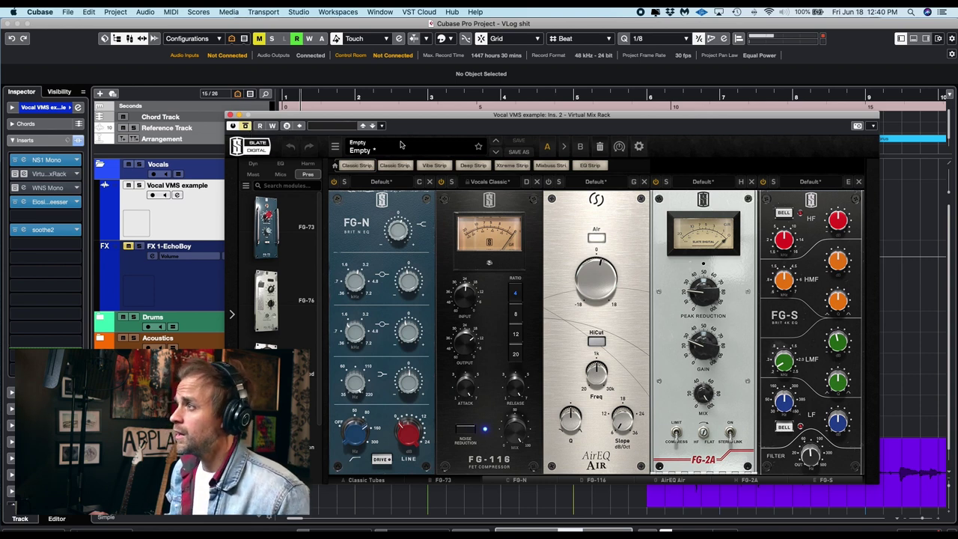
Step: Toggle the Virtual Mix Rack's bypass during playback to compare the dry and processed vocal, leaving the plug-in active
left_click(247, 125)
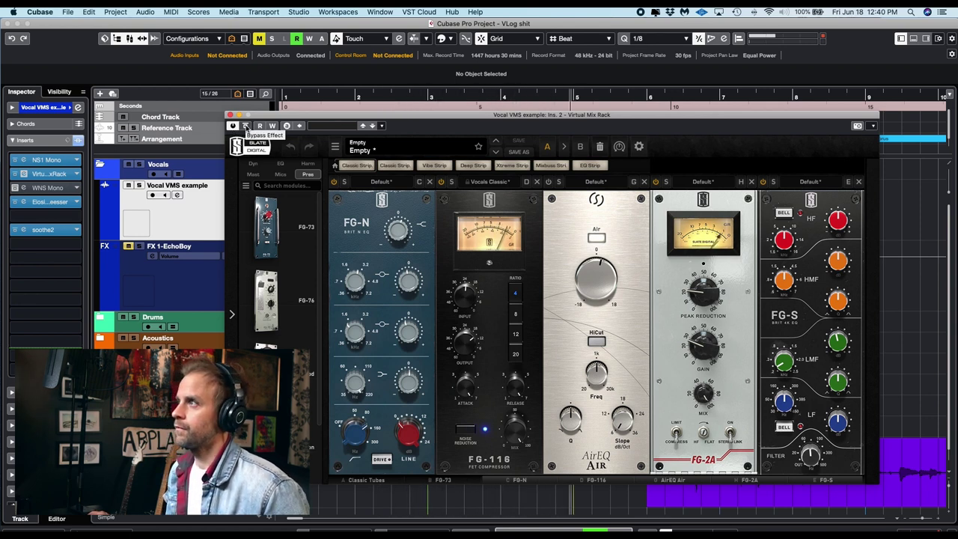
left_click(246, 126)
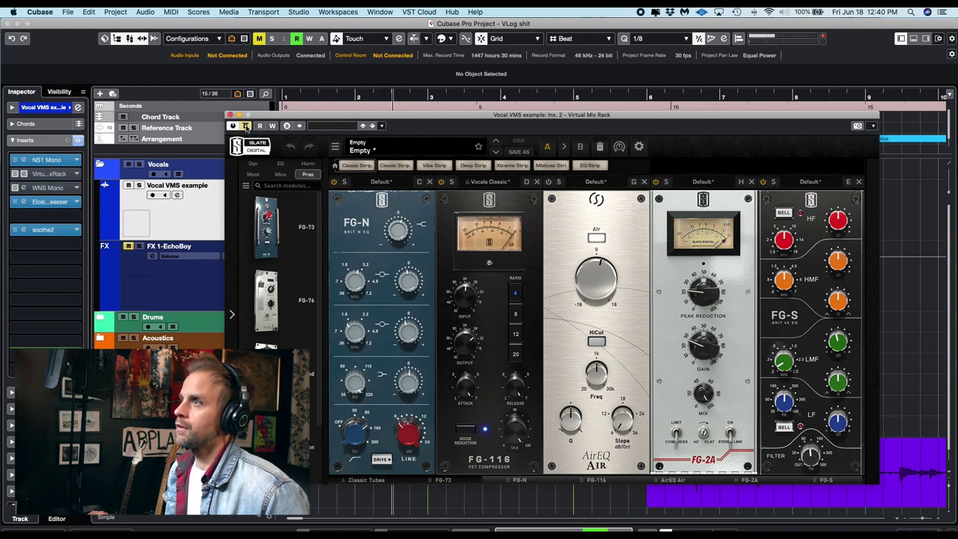
left_click(246, 126)
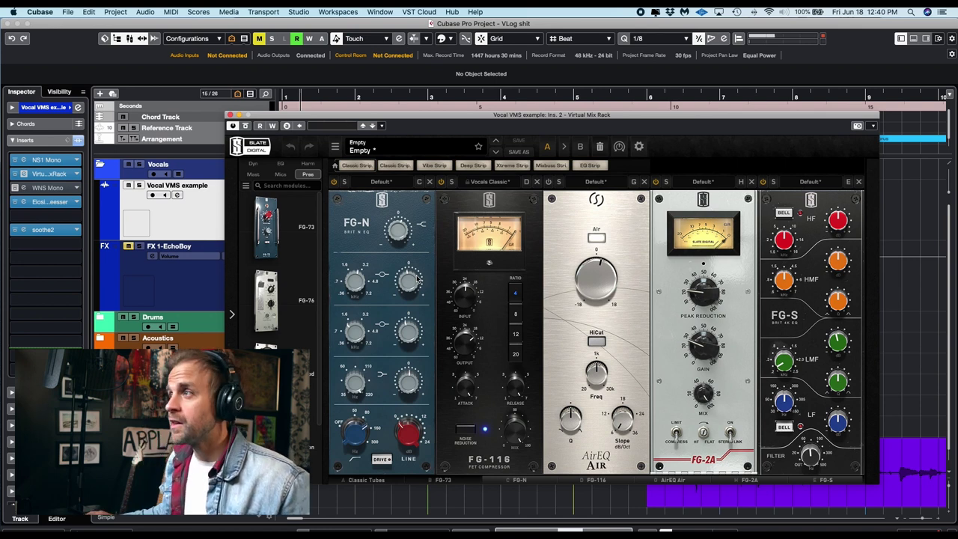
Step: View the FG-N module's factory presets without choosing one, and close the Virtual Mix Rack window
left_click(382, 182)
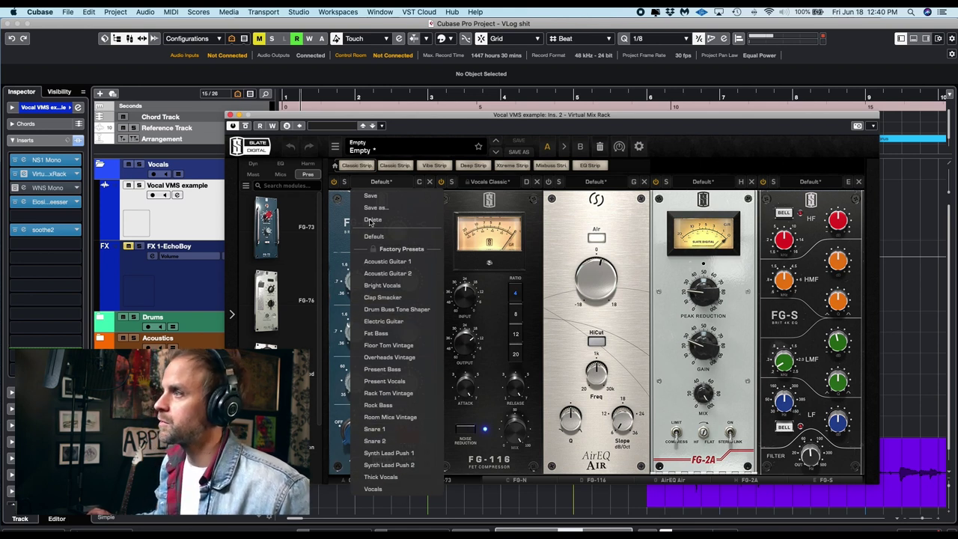
left_click(392, 185)
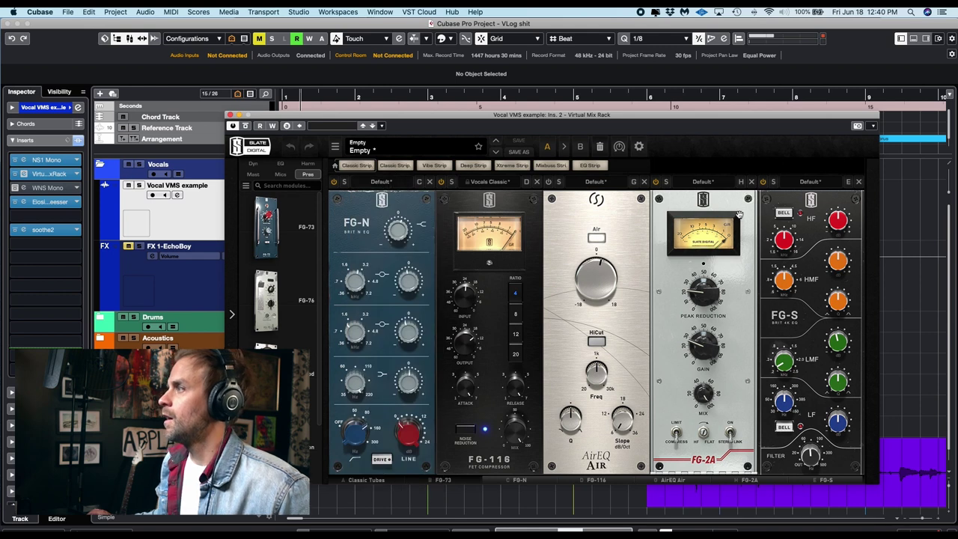
left_click(230, 116)
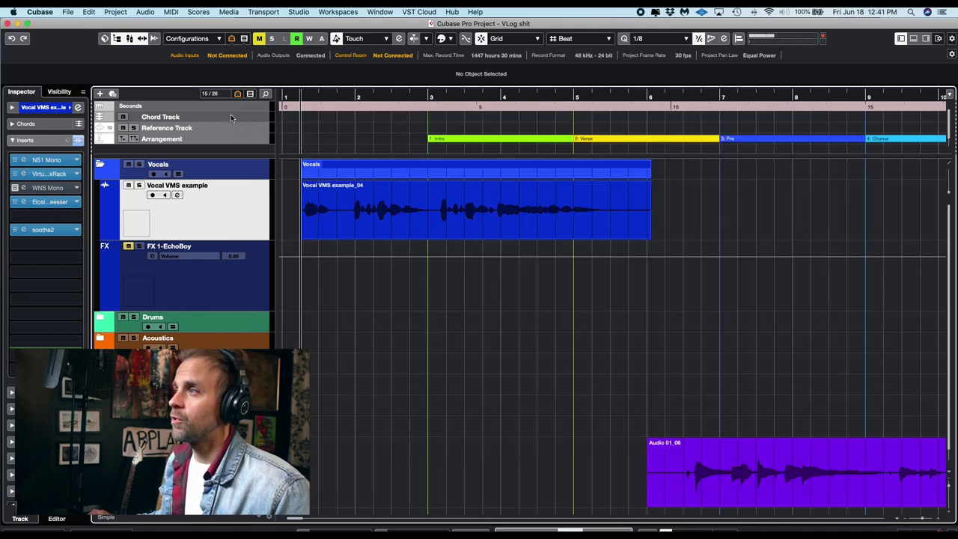
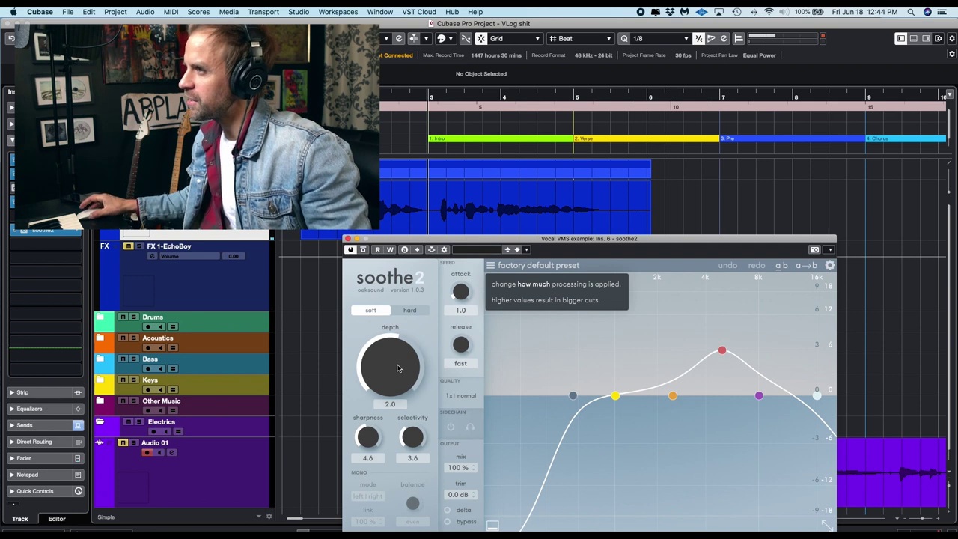
Step: Set soothe2 on the vocal track to hard mode with a depth of -0.2 while the vocal plays
key("space")
mouse_move(392, 383)
left_mouse_down()
mouse_move(395, 370)
mouse_move(391, 376)
left_mouse_up()
left_click(408, 309)
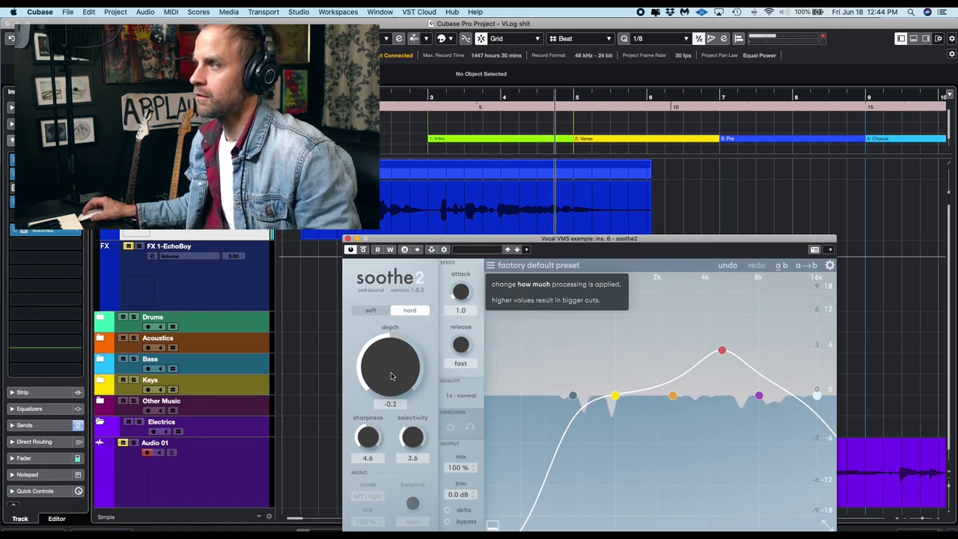
key("space")
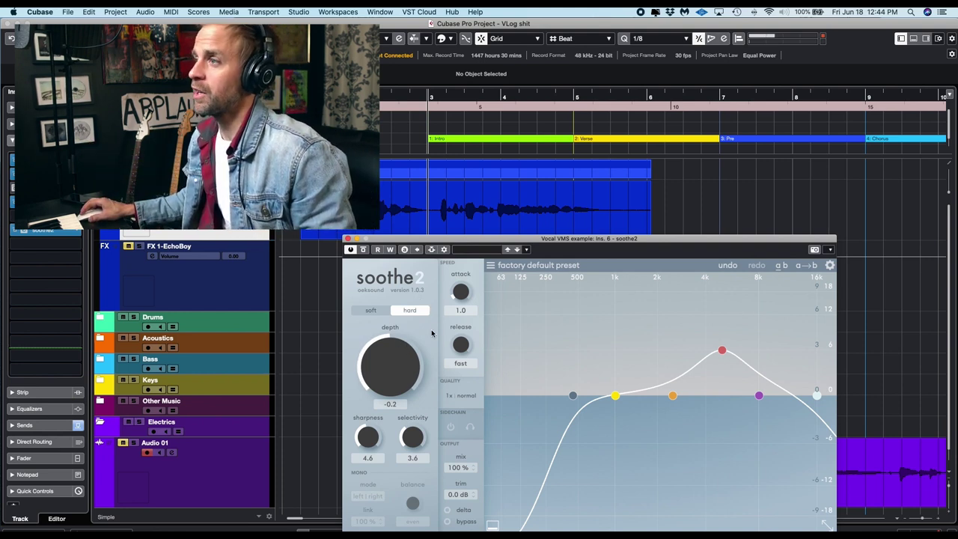
Step: Compare the vocal with soothe2 active and bypassed during playback, leave it active and close its window
key("space")
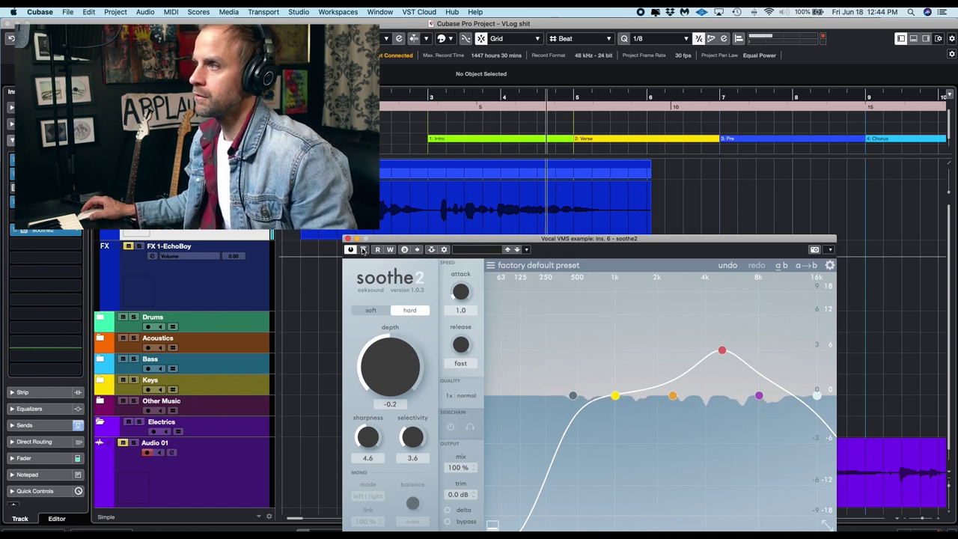
key("space")
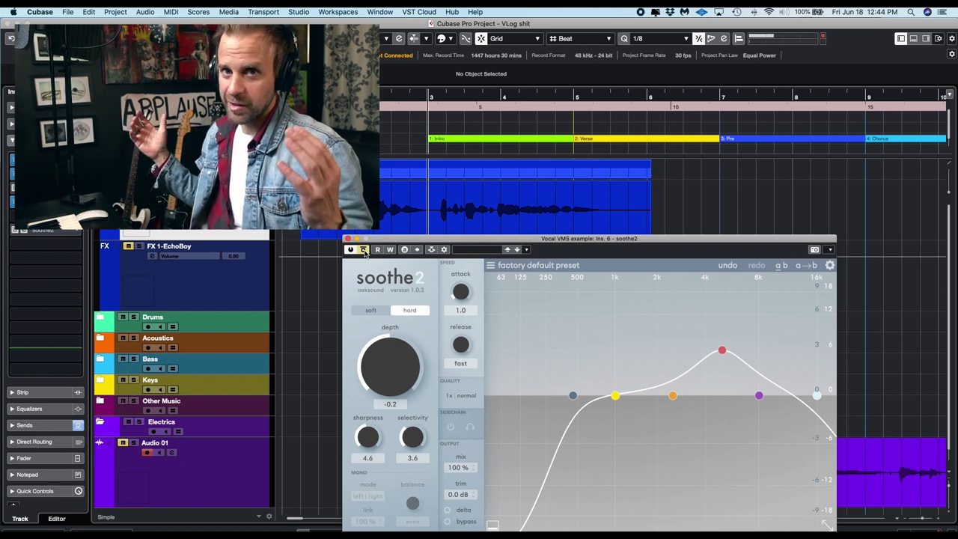
key("space")
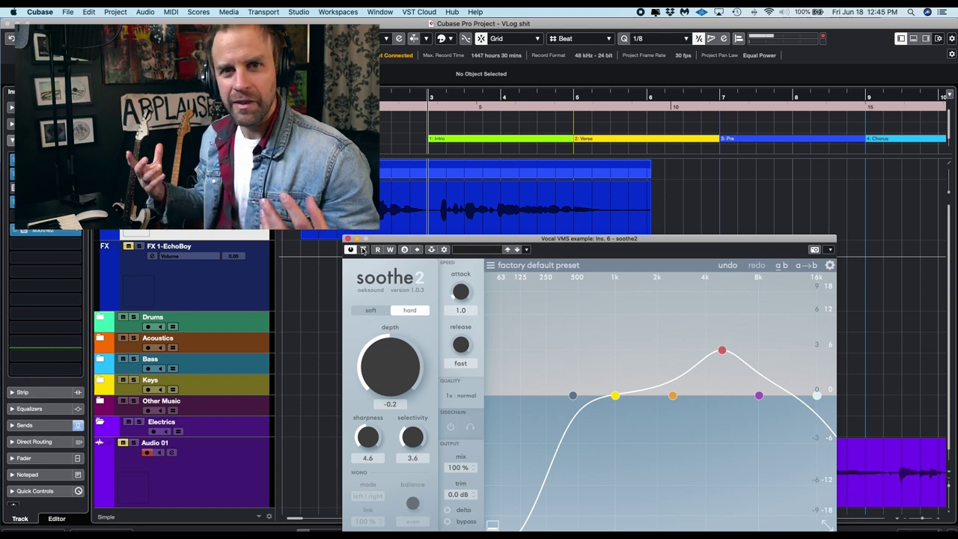
left_click(365, 251)
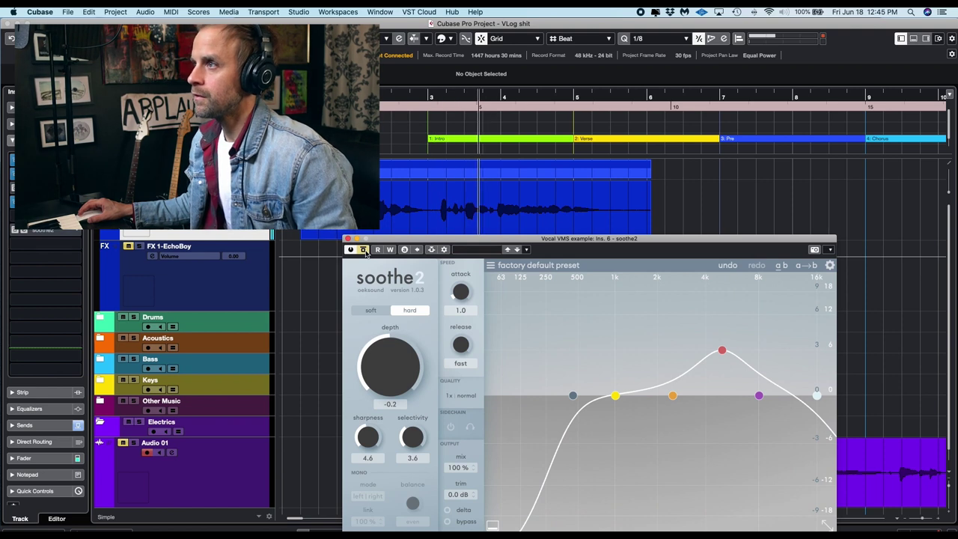
left_click(365, 251)
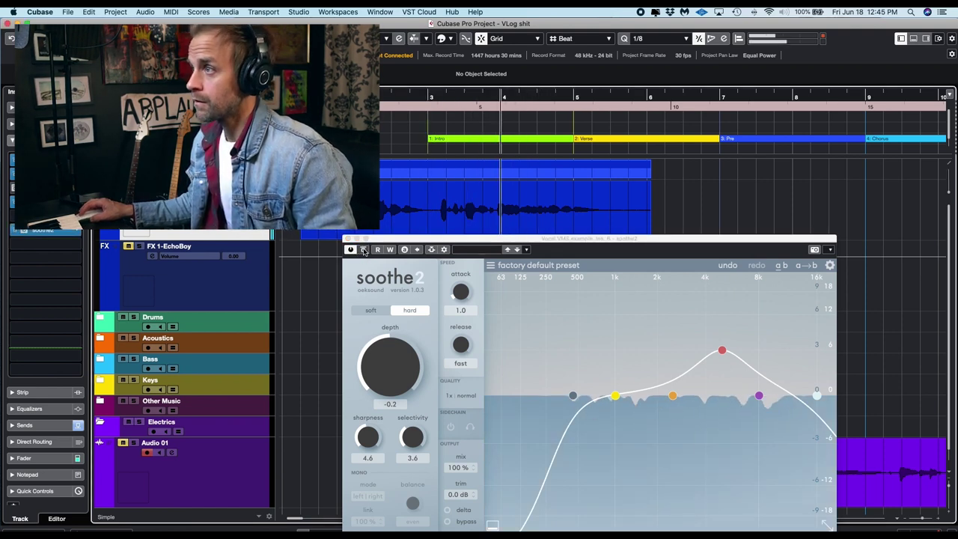
left_click(364, 251)
left_click(364, 251)
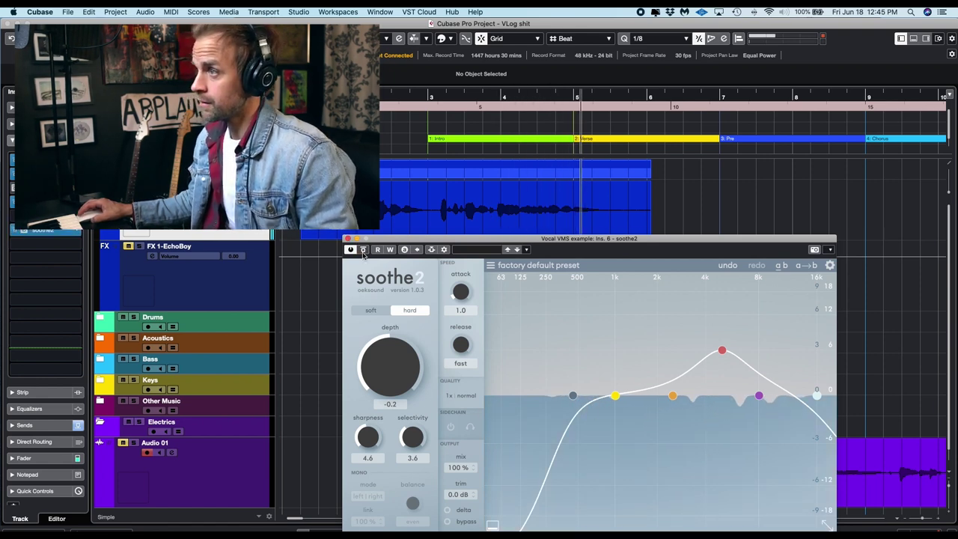
key("space")
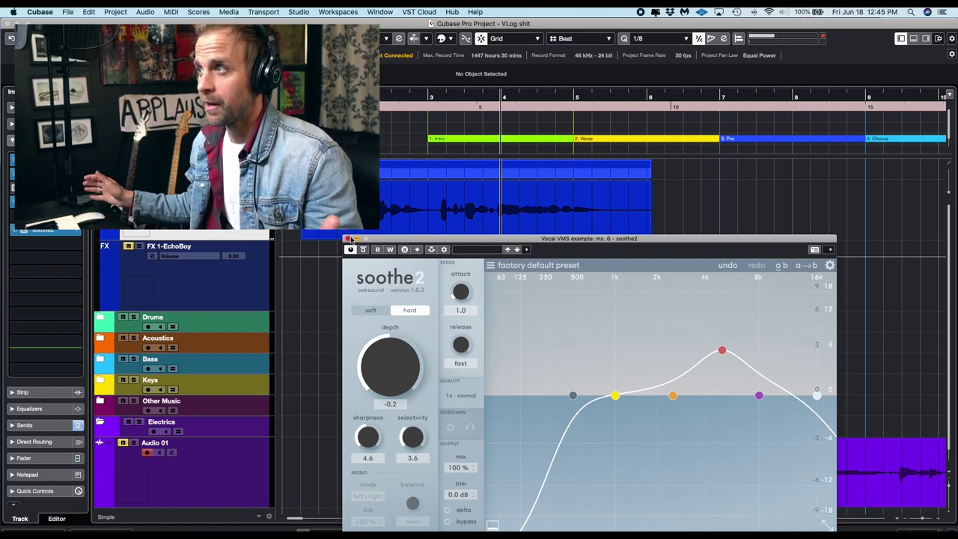
left_click(346, 238)
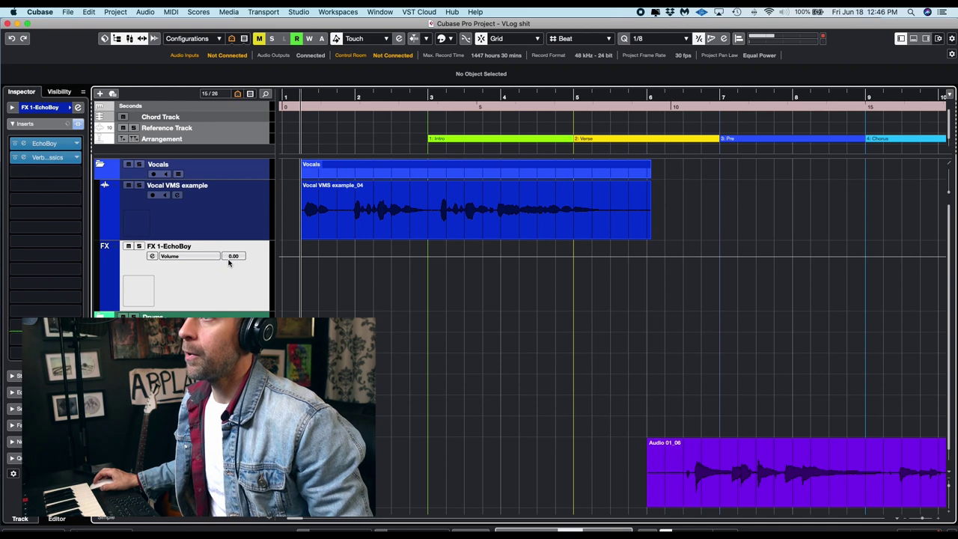
Step: Select the FX 1-EchoBoy track and play the vocal through its delay and reverb inserts
key("Up")
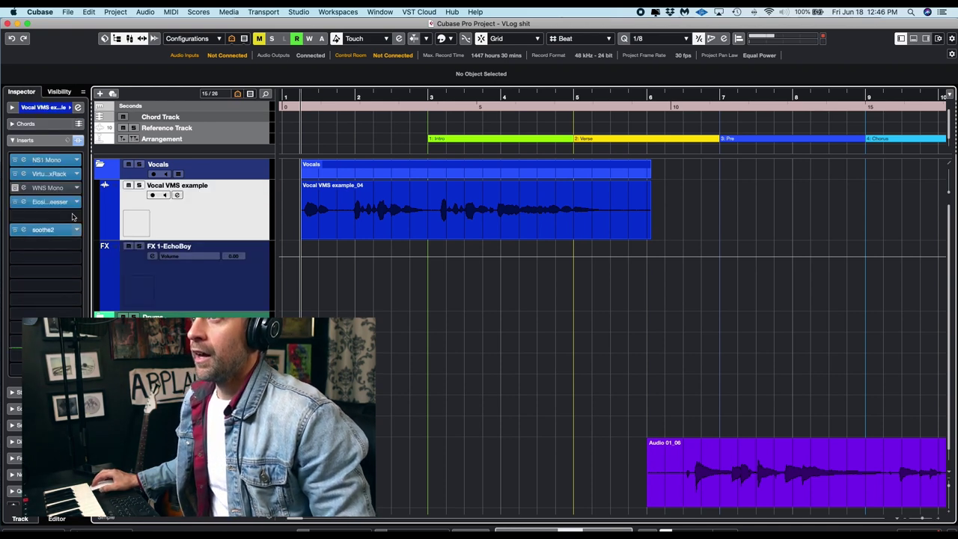
key("Down")
key("space")
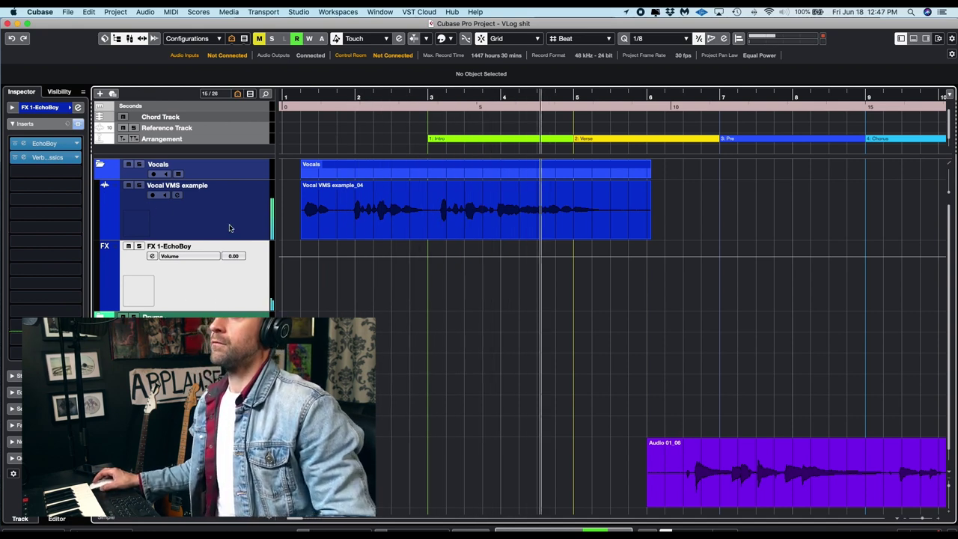
key("space")
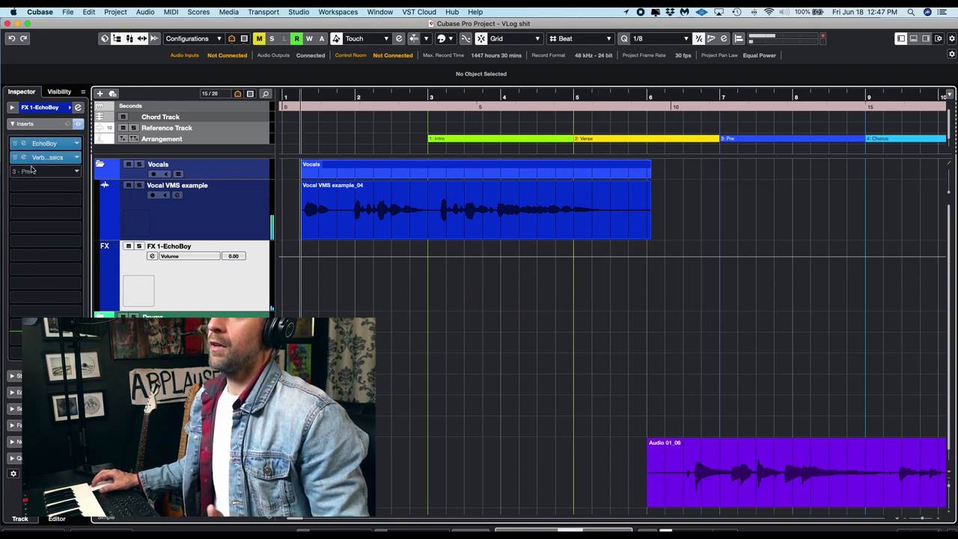
Step: Check the vocal track's send to FX 1-EchoBoy and open the EchoBoy plug-in with the reverb insert bypassed
left_click(165, 216)
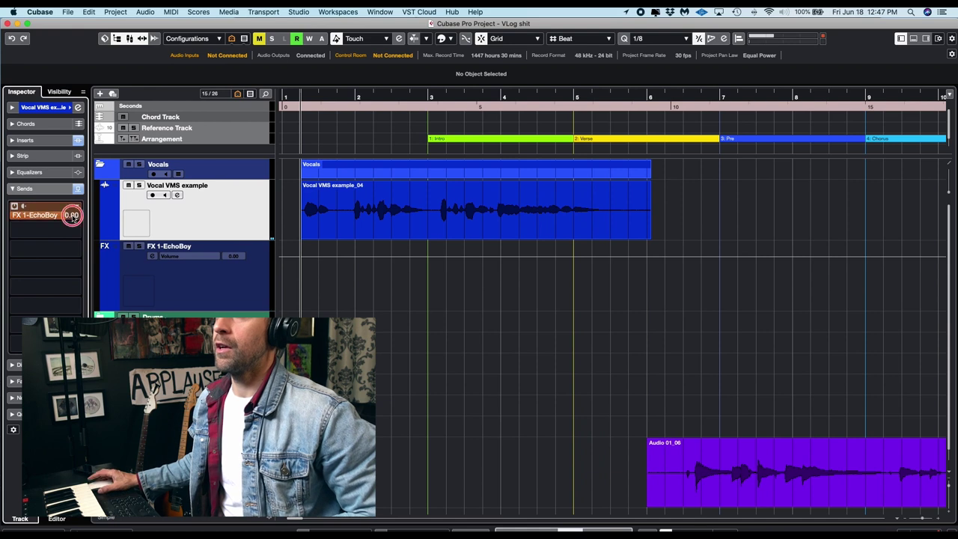
left_click(170, 279)
left_click(41, 144)
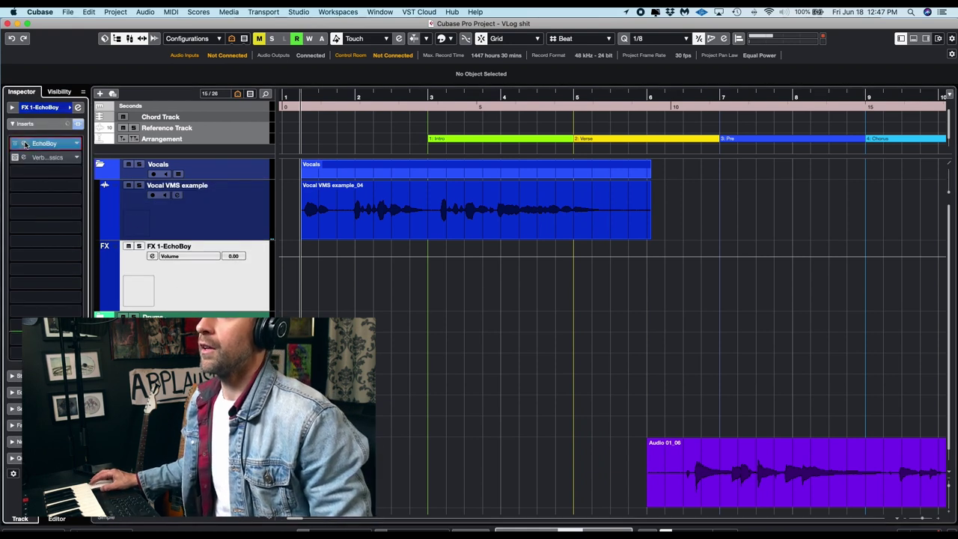
Step: Lower the FX 1-EchoBoy channel volume to -12.0 dB while the vocal plays
key("space")
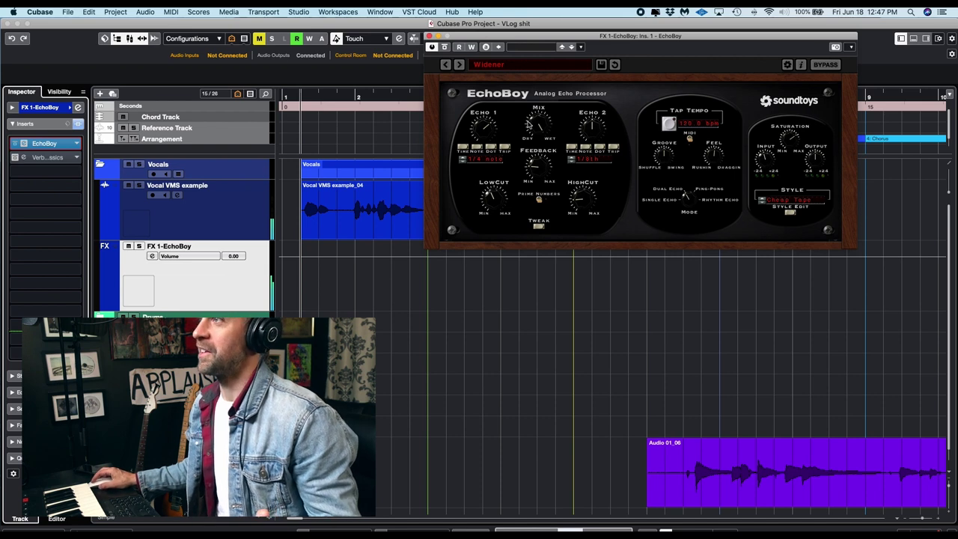
left_click(51, 110)
left_click_drag(62, 153, 53, 156)
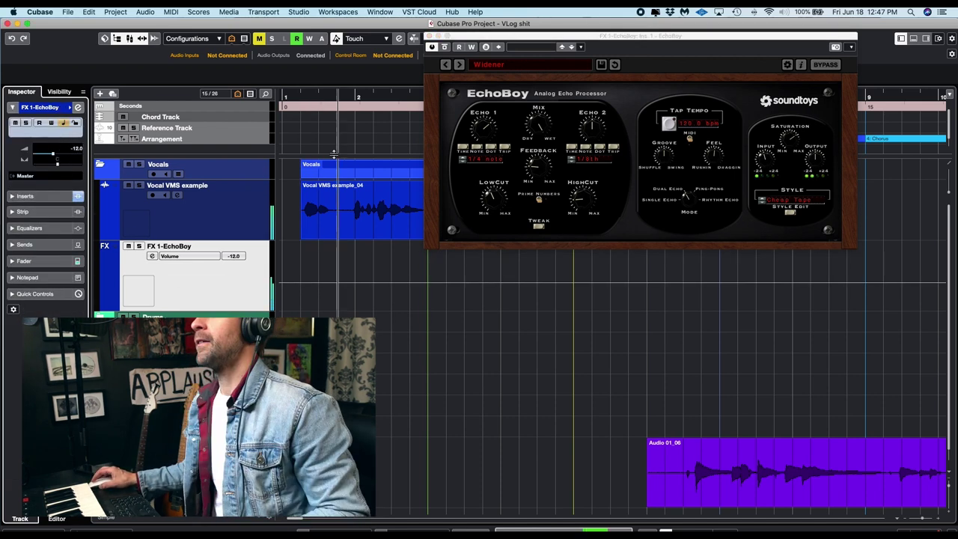
Step: Browse EchoBoy's factory preset categories and load the Vocal Doubler preset from 03 Vocal
left_click(542, 69)
mouse_move(535, 142)
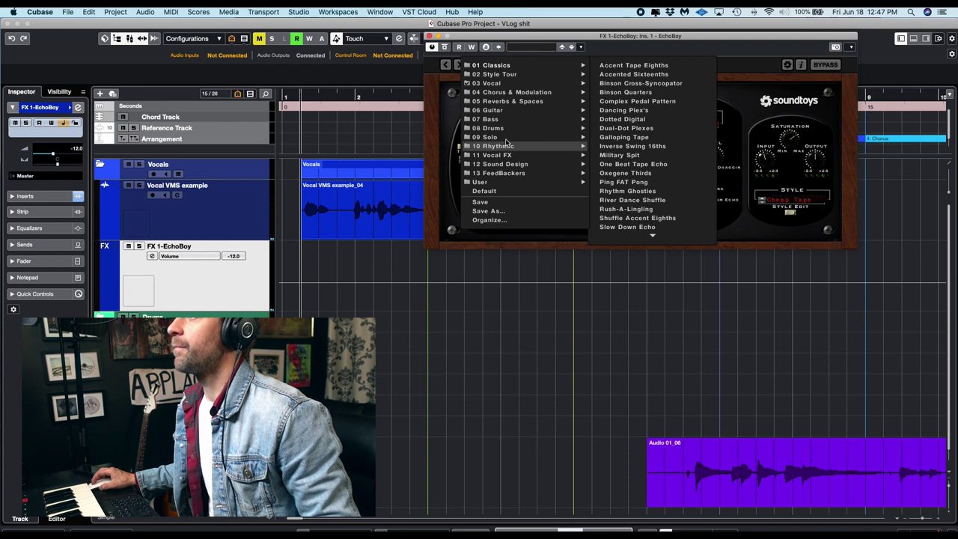
mouse_move(518, 85)
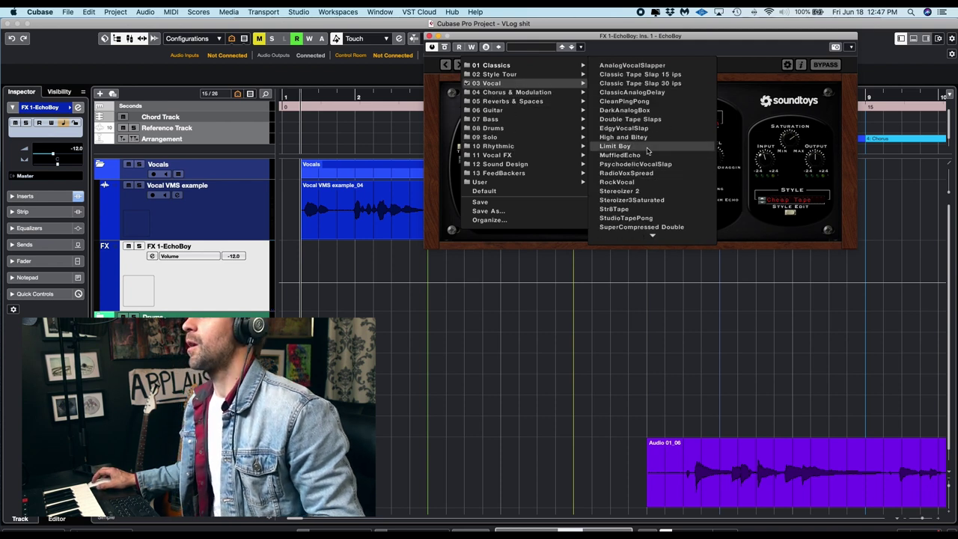
mouse_move(652, 237)
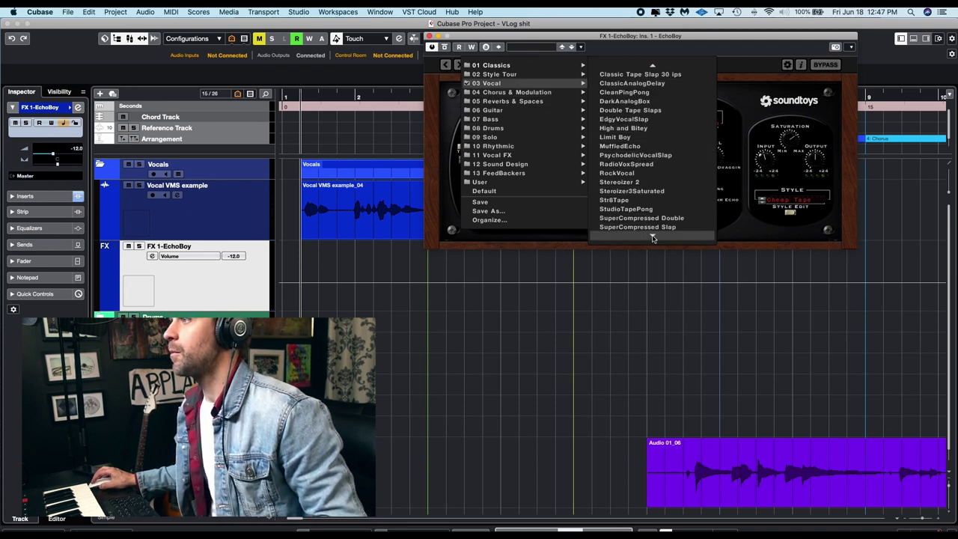
left_click(653, 196)
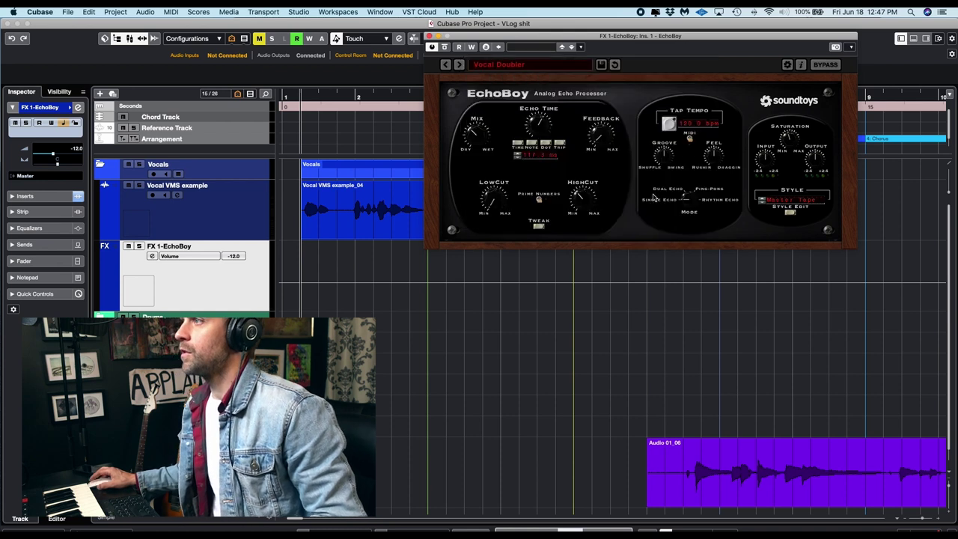
Step: Audition the following EchoBoy presets on the playing vocal, from Vocal Doubler through Vocal Echo Long and VocalPongPlex to VoxDelay+Sat
key("space")
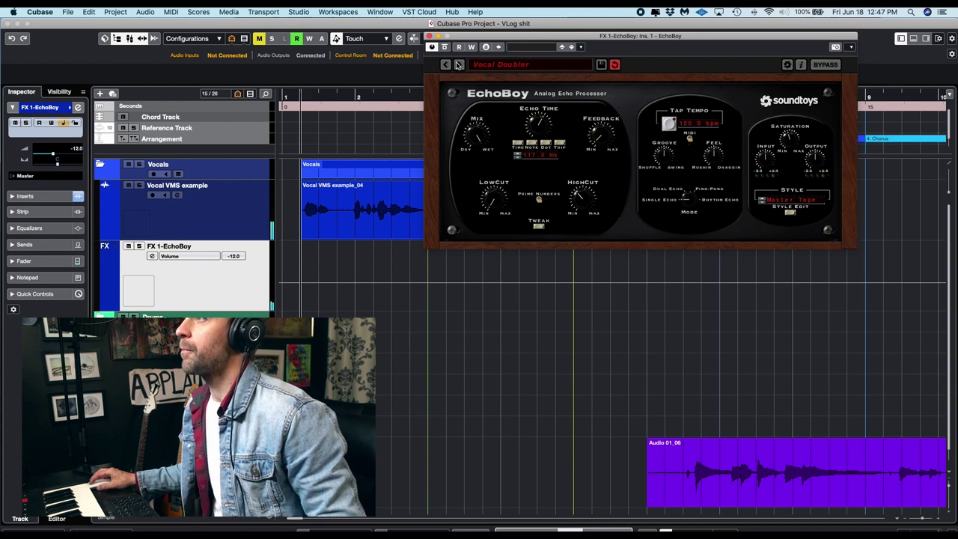
left_click(459, 65)
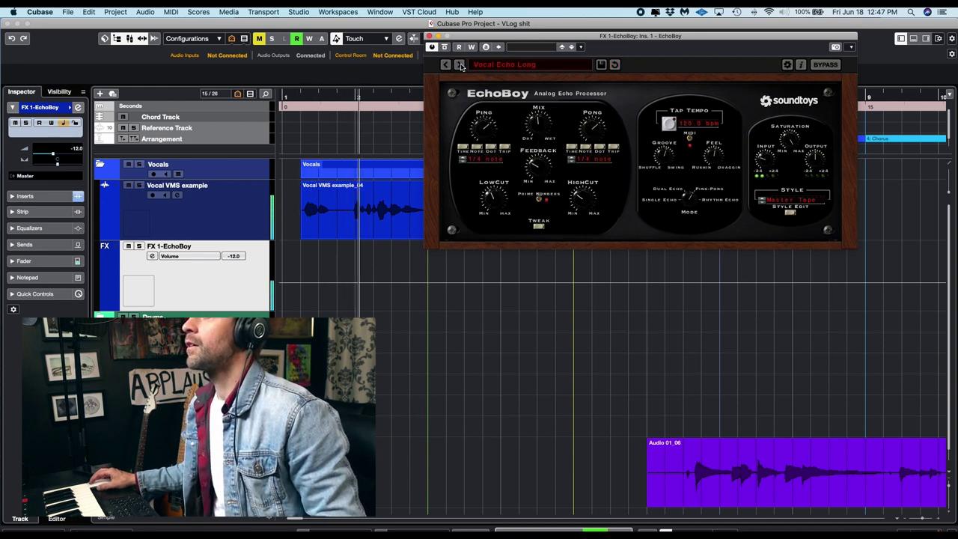
left_click(460, 65)
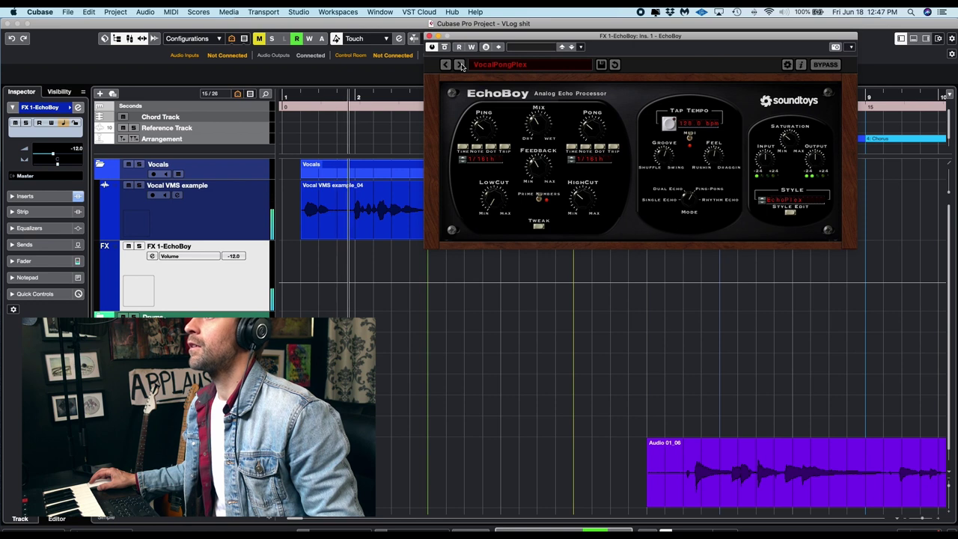
left_click(460, 65)
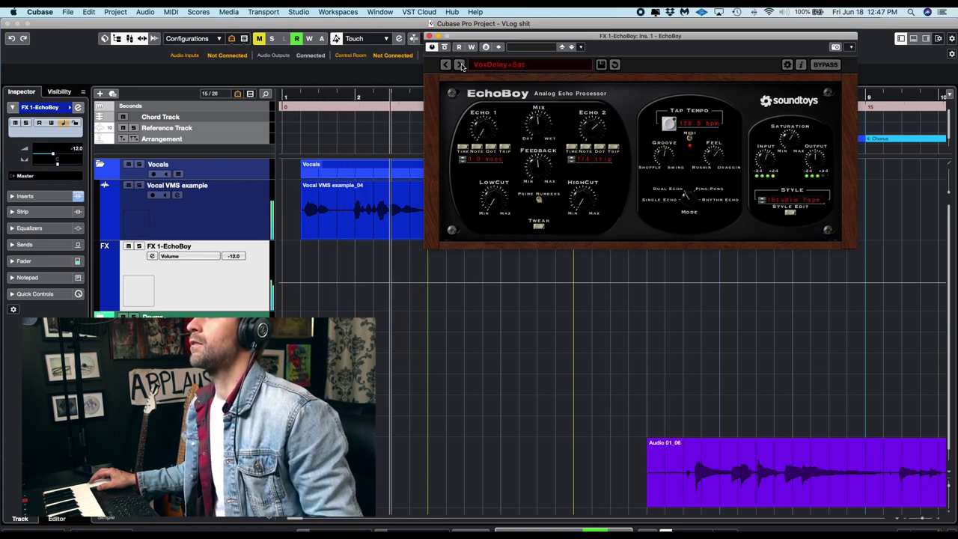
Step: Audition EchoBoy's WarmSlapRoom and Widener presets on the playing vocal, showing the FX 1-EchoBoy channel's inserts in between
left_click(460, 65)
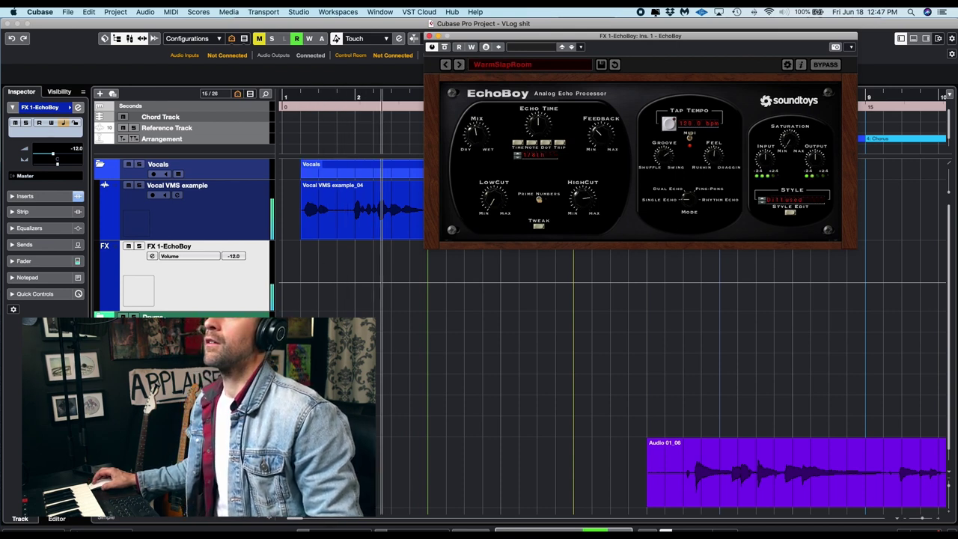
left_click(25, 196)
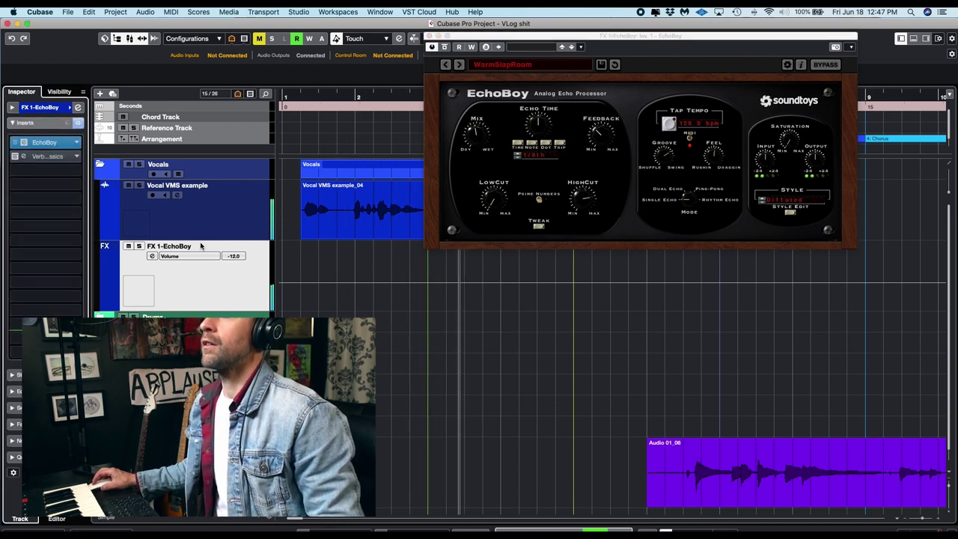
left_click(460, 66)
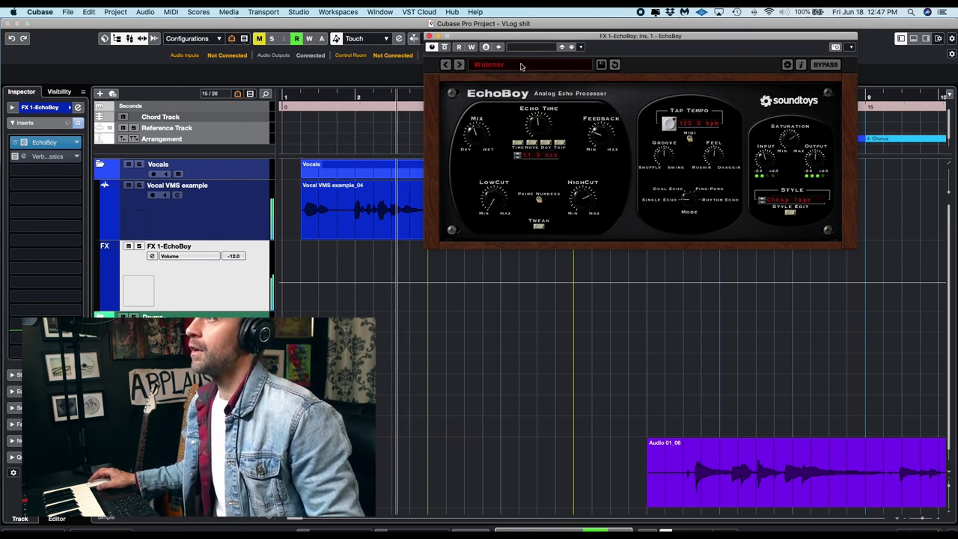
Step: Load EchoBoy's I Am Legion preset from the 11 Vocal FX category and play the vocal through it
left_click(522, 65)
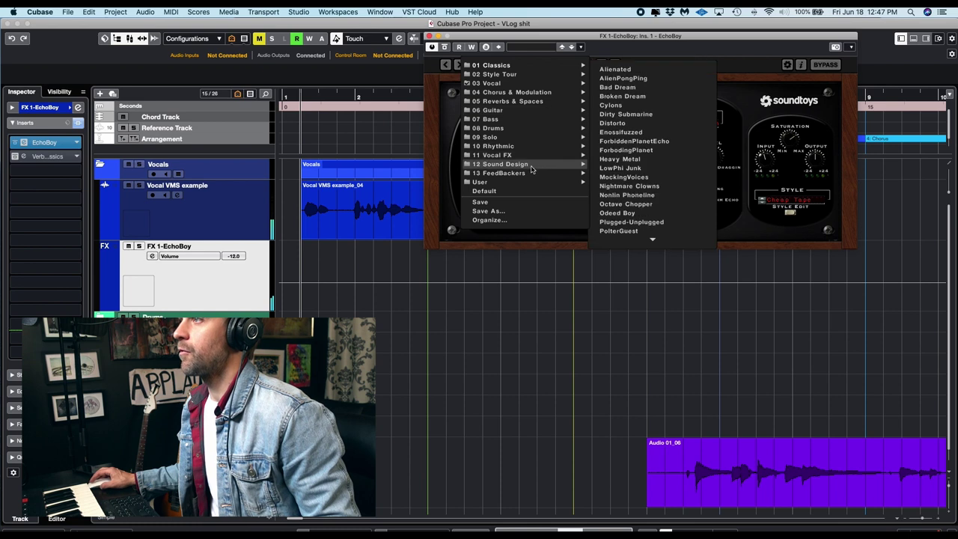
mouse_move(528, 173)
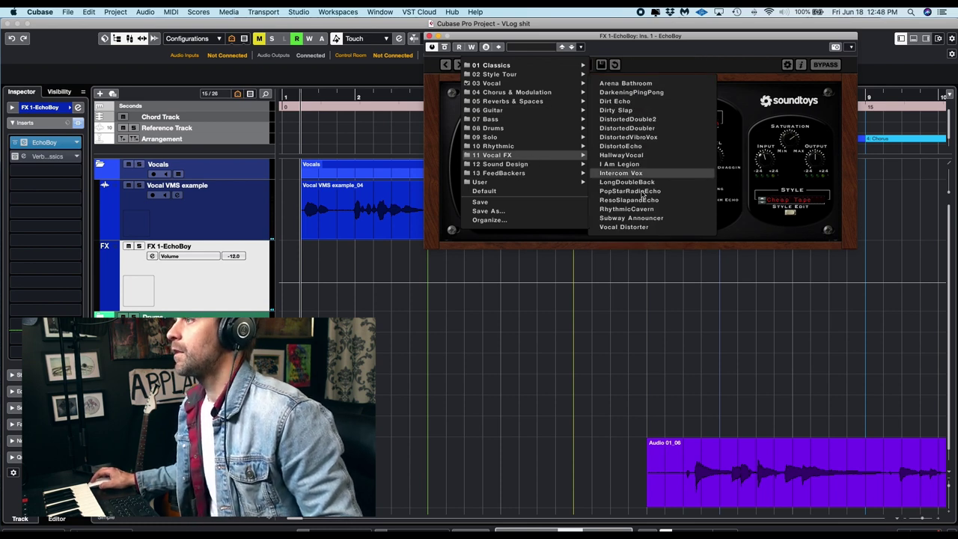
left_click(647, 166)
key("space")
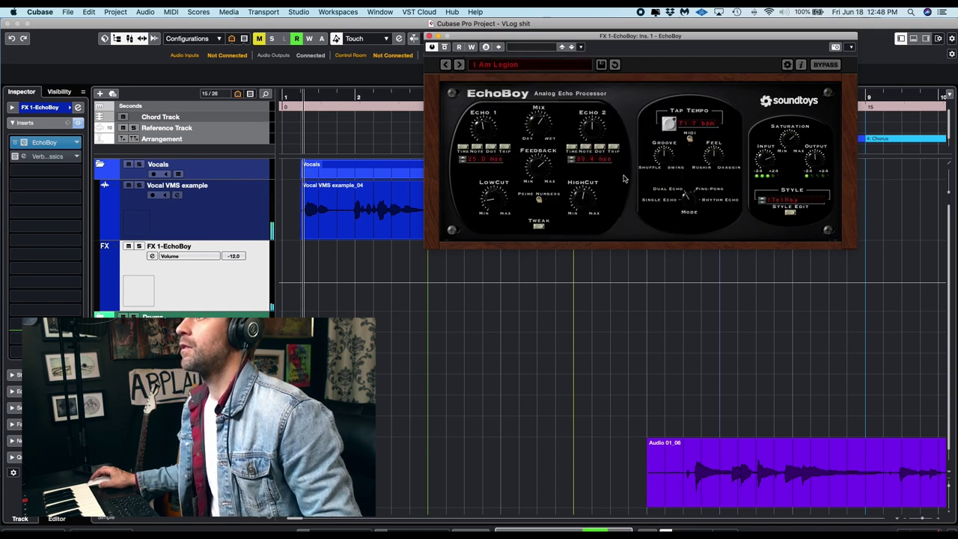
Step: Audition the following Vocal FX presets on the playing vocal: Intercom Vox, LongDoubleBack and PopStarRadioEcho
left_click(459, 65)
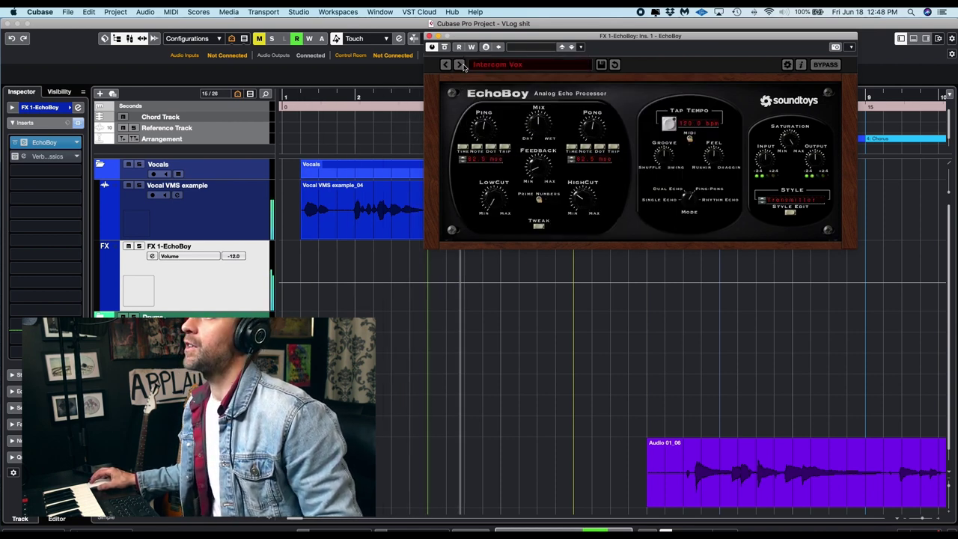
left_click(459, 65)
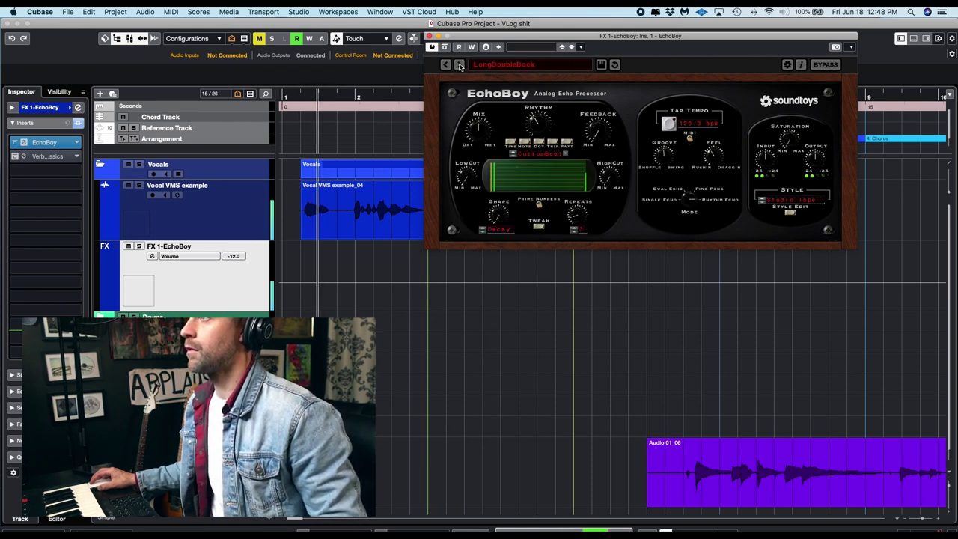
left_click(459, 65)
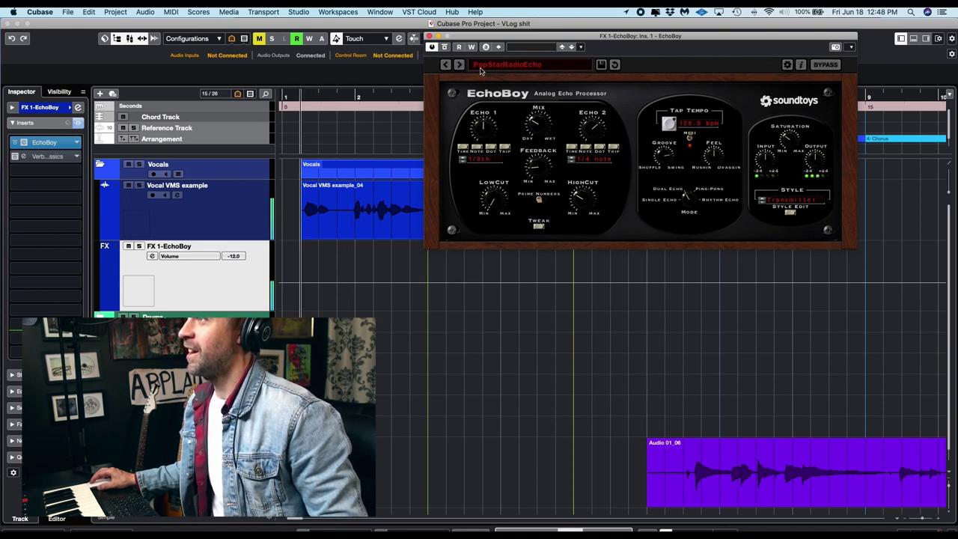
Step: Browse EchoBoy's preset categories and load the Living Room preset from 05 Reverbs & Spaces for the vocal
left_click(536, 66)
mouse_move(539, 168)
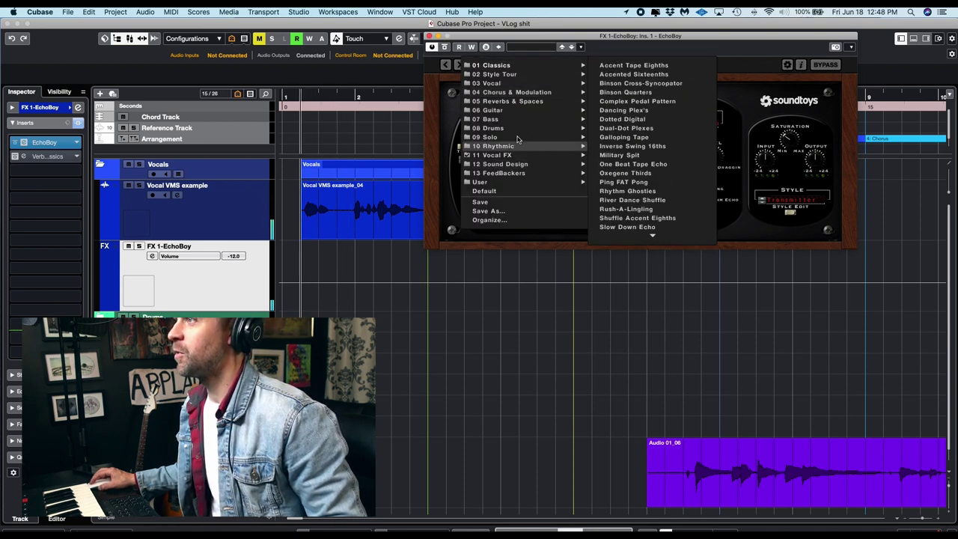
mouse_move(523, 115)
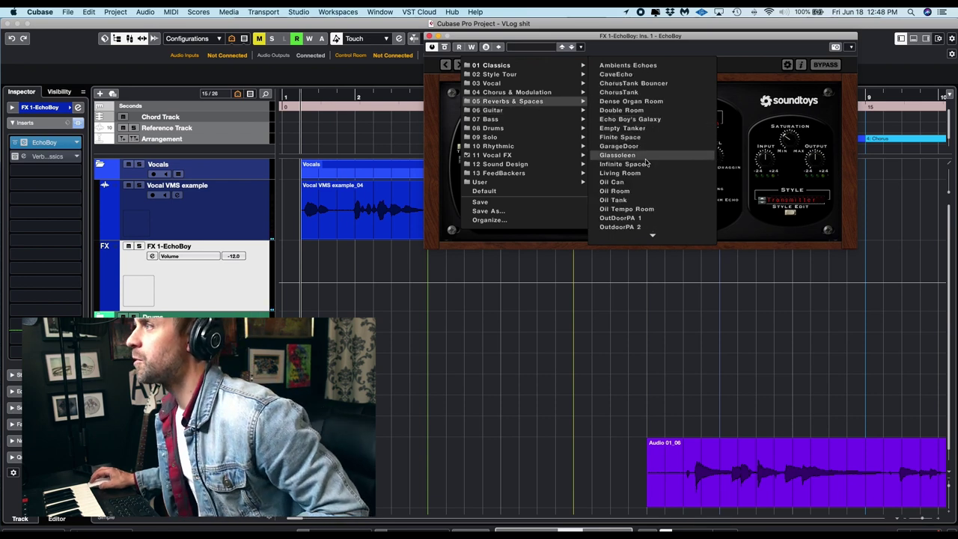
left_click(621, 173)
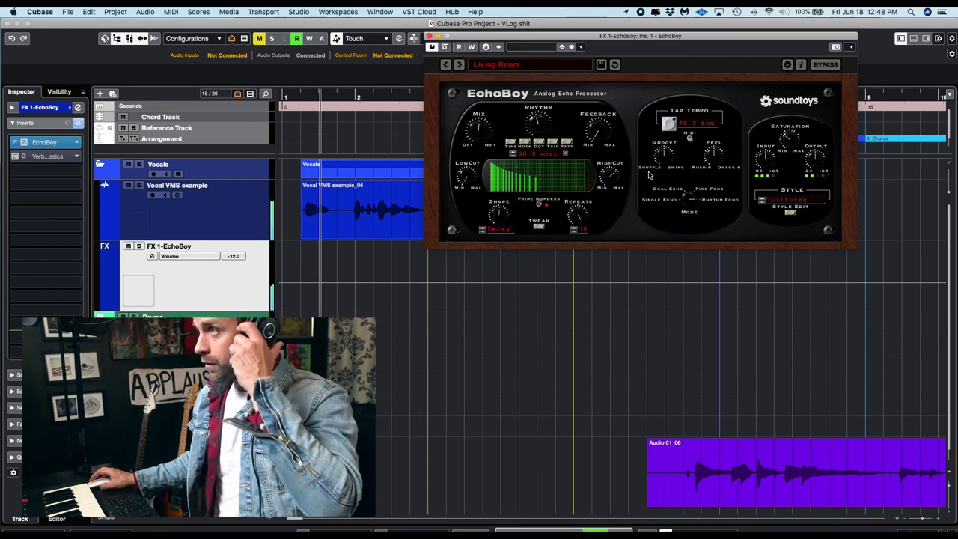